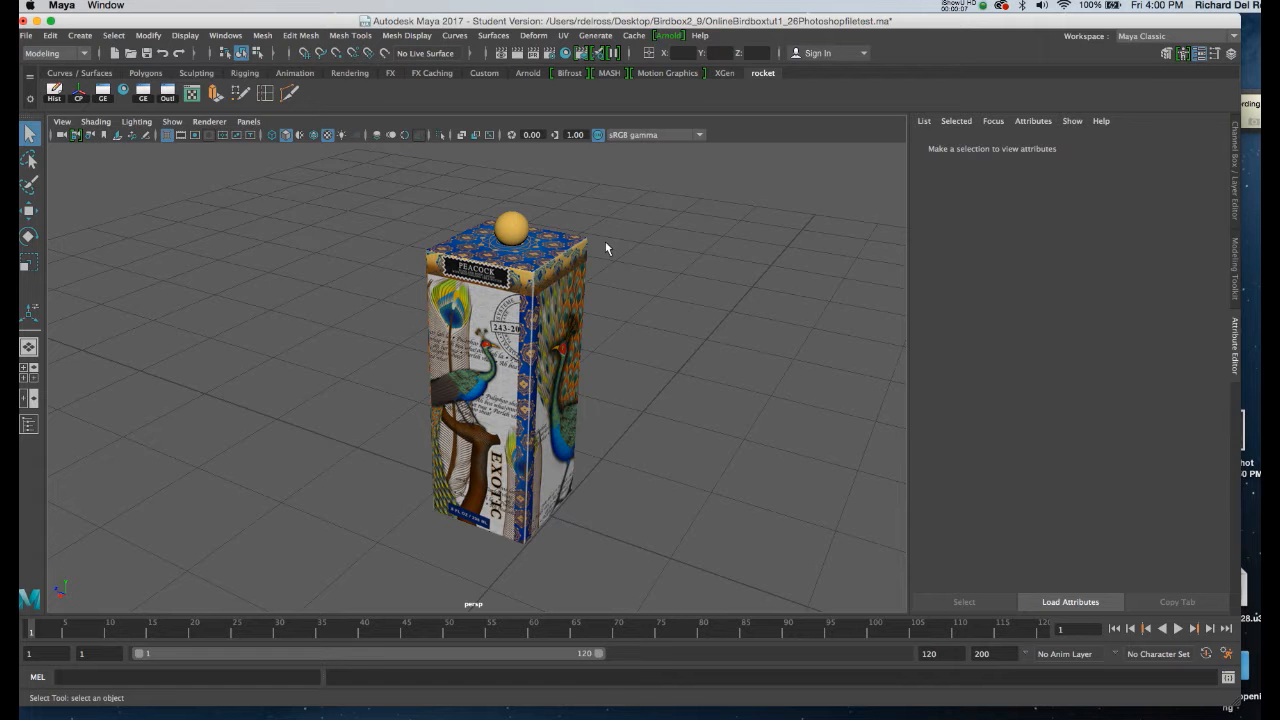
Create a polygon plane across most of the grid as a ground surface beneath the box
alt+drag(572, 261, 466, 275)
alt+right_drag(466, 275, 479, 321)
alt+drag(479, 321, 491, 284)
alt+middle_drag(491, 285, 468, 292)
alt+drag(468, 292, 440, 275)
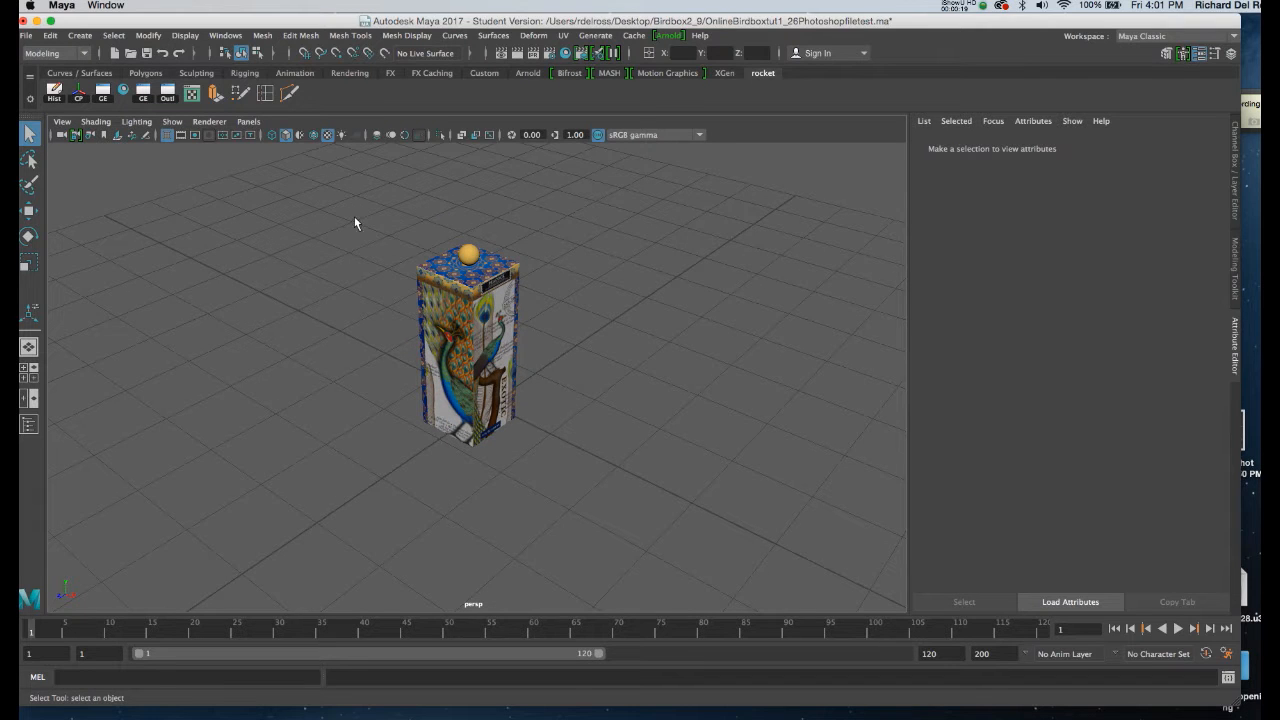
key(space)
click(241, 165)
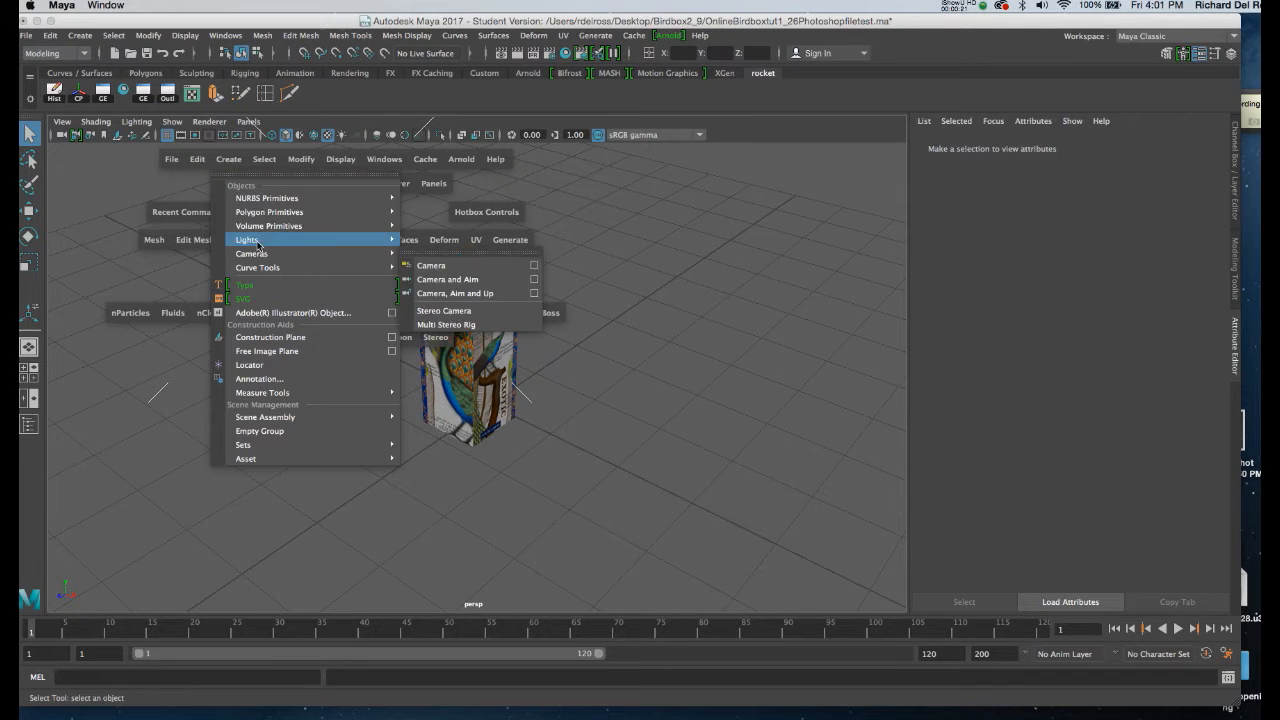
mouse_move(269, 218)
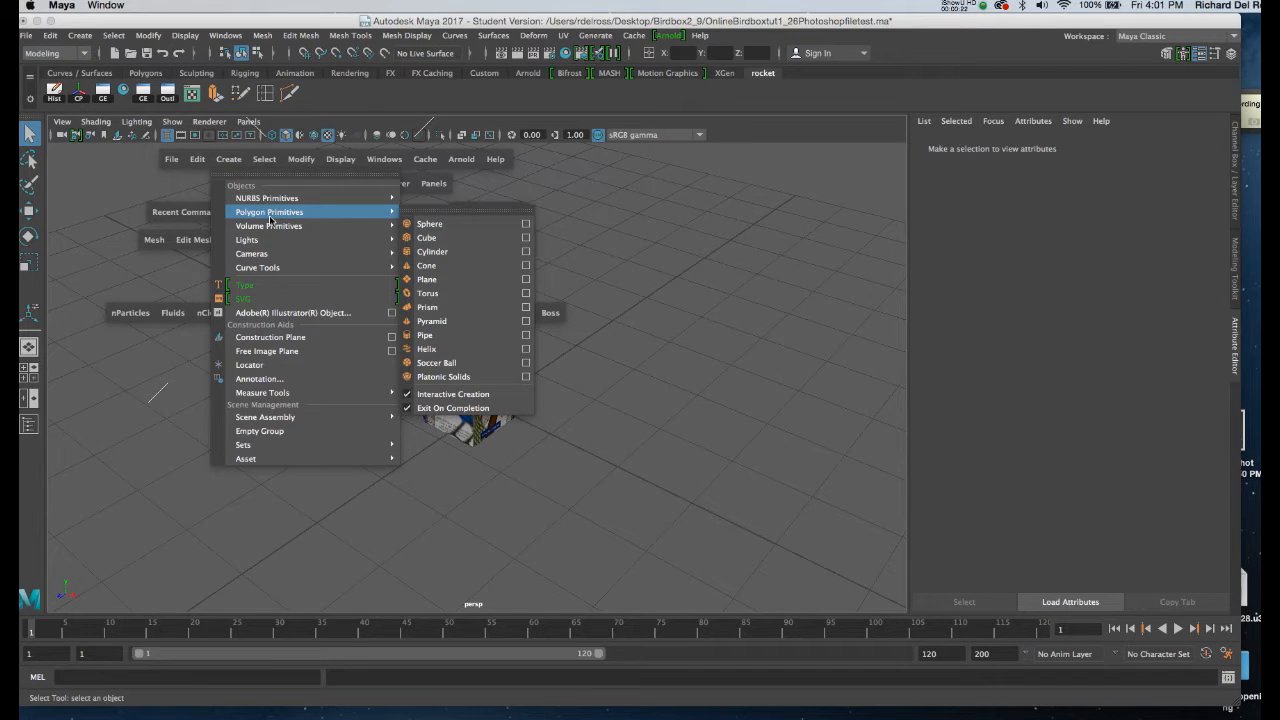
click(427, 279)
scroll(391, 187, down, 3)
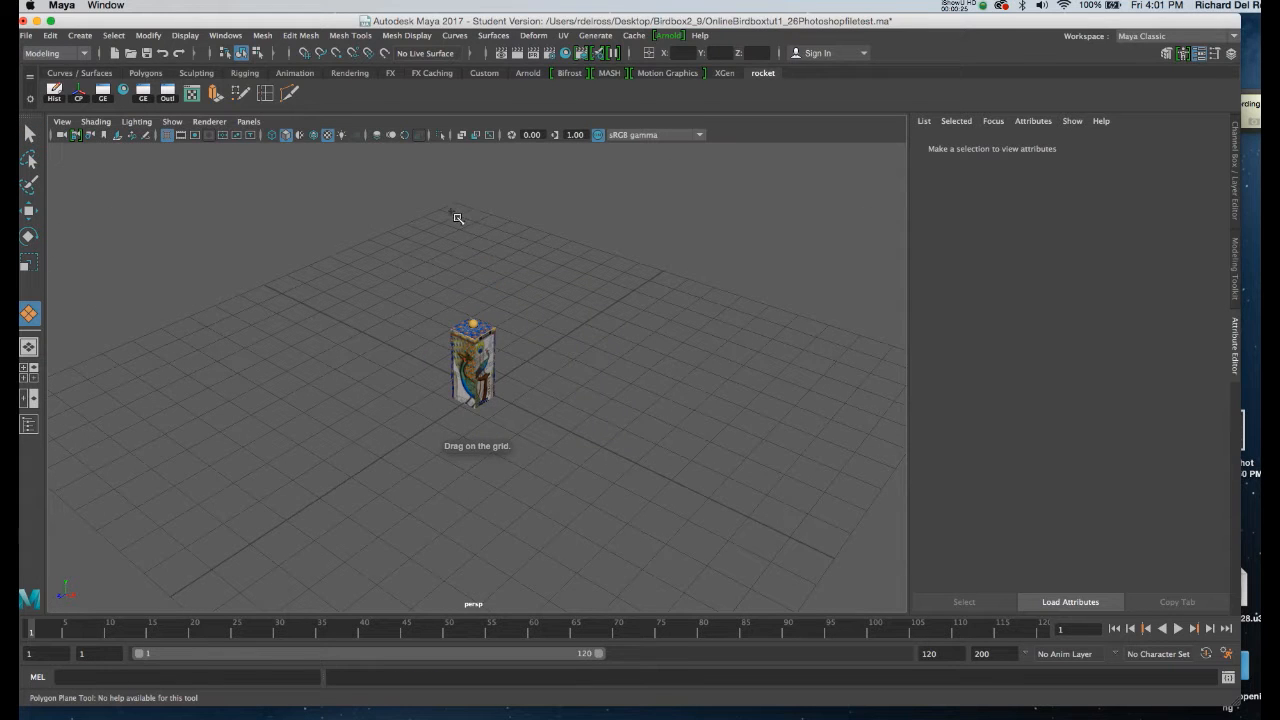
drag(466, 208, 415, 633)
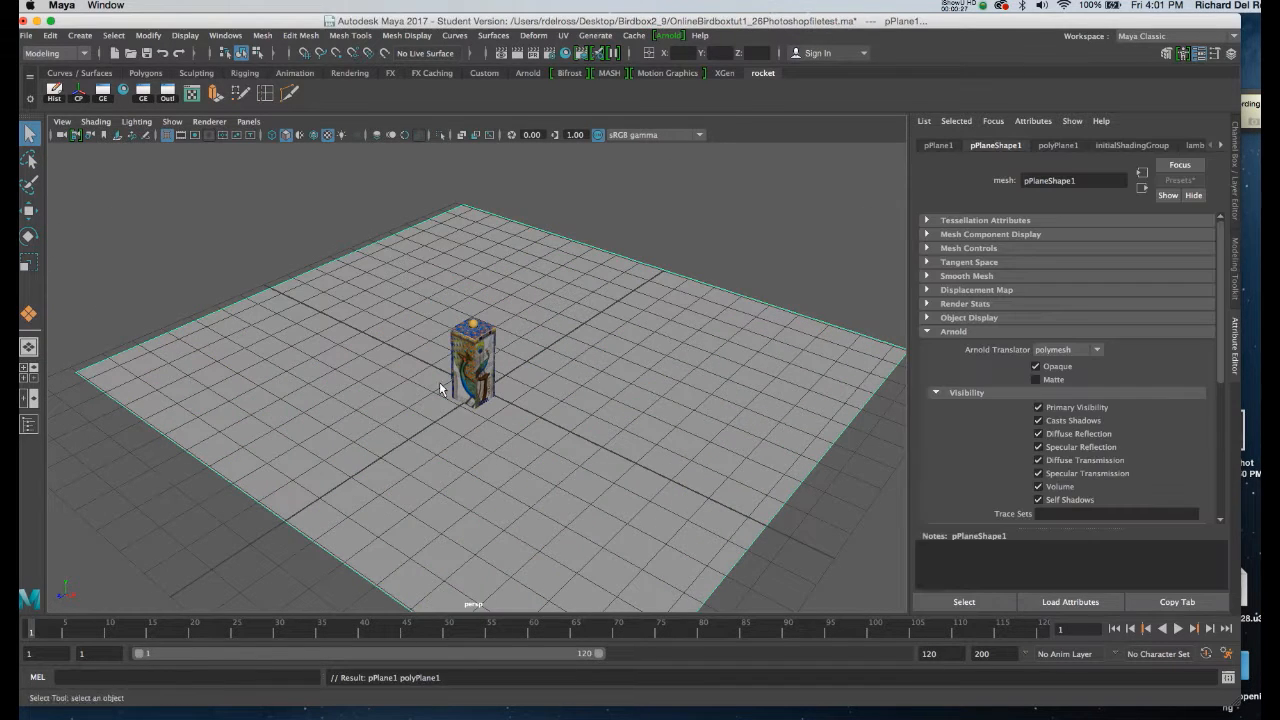
Assign a new Blinn material to the ground plane
scroll(463, 457, up, 5)
alt+drag(557, 460, 555, 443)
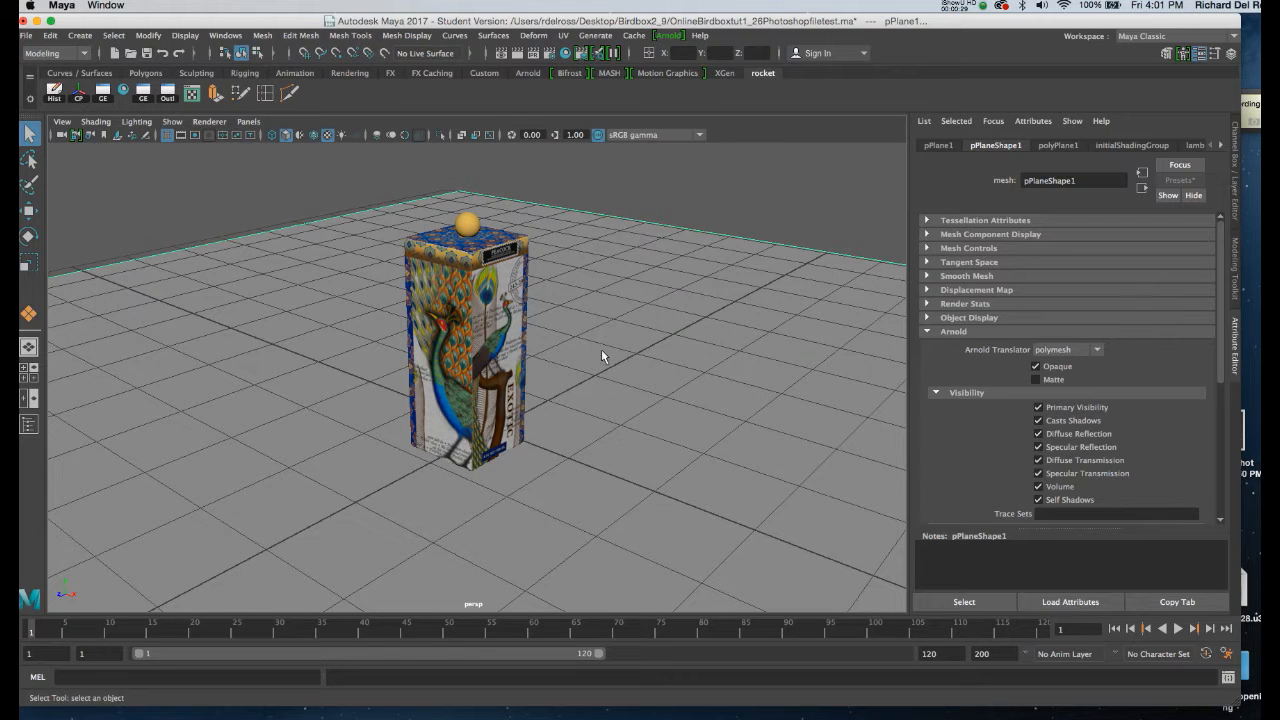
right_drag(607, 323, 620, 680)
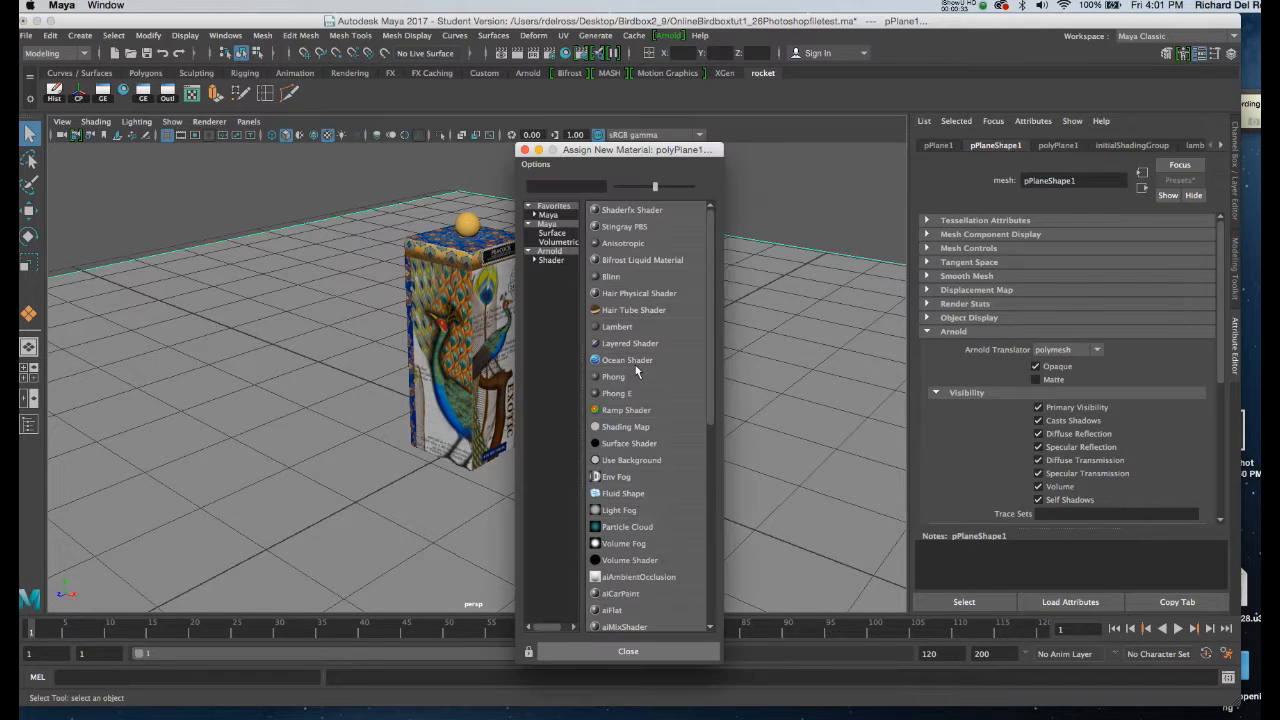
click(608, 277)
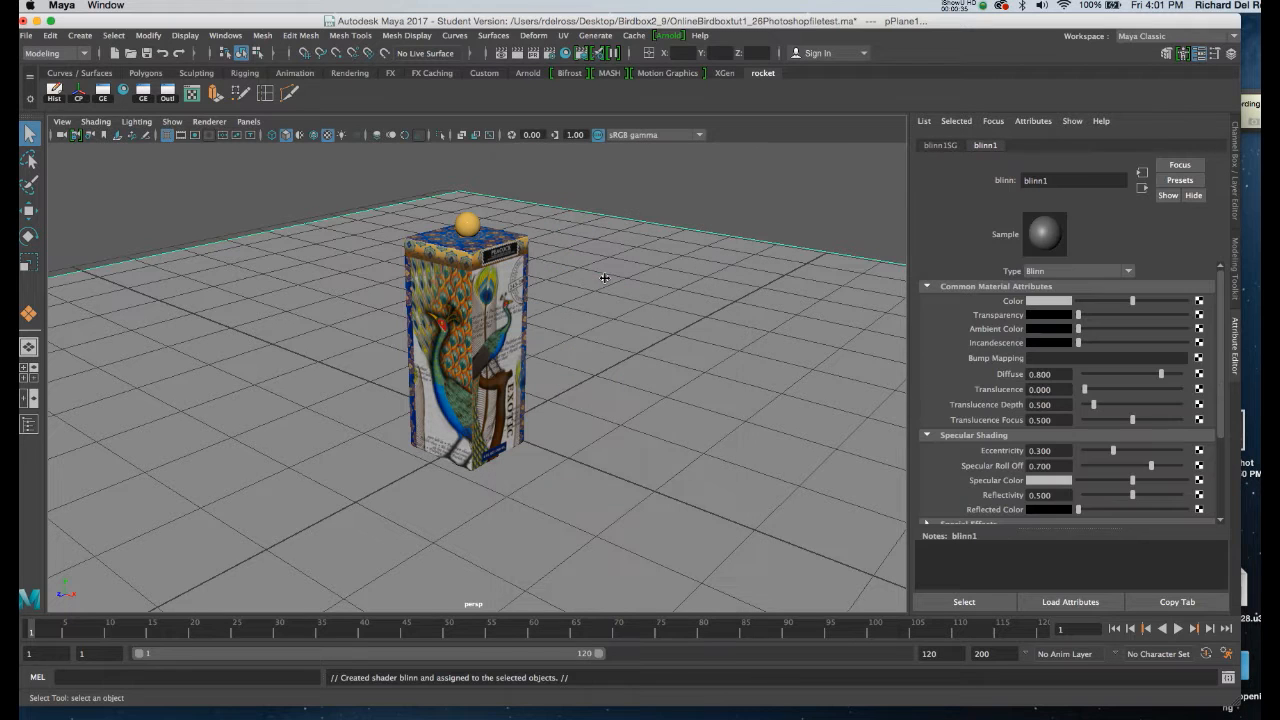
Display the 960 x 540 resolution gate in the perspective view and frame the box inside it
alt+drag(555, 313, 571, 312)
alt+right_drag(555, 340, 574, 346)
alt+middle_drag(574, 344, 607, 390)
alt+drag(607, 390, 616, 396)
alt+drag(510, 357, 575, 375)
alt+middle_drag(570, 376, 565, 343)
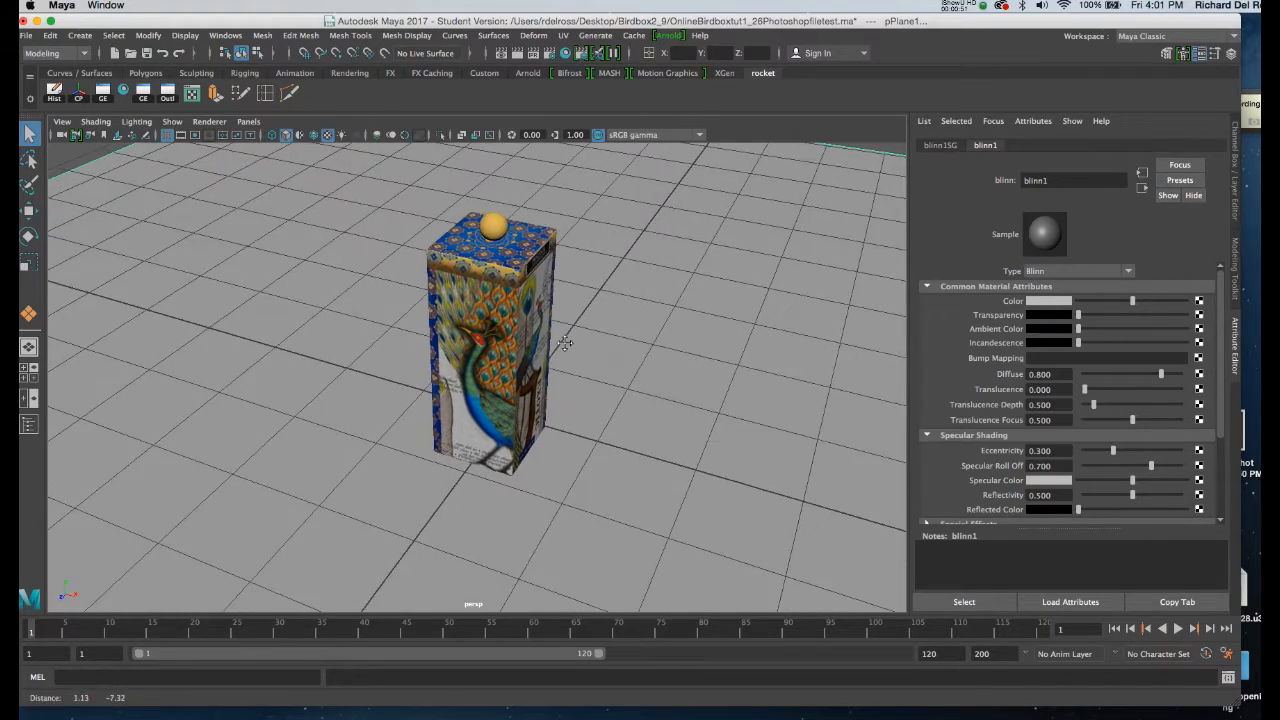
mouse_move(565, 360)
alt+mouse_down()
mouse_move(557, 337)
mouse_move(547, 362)
alt+mouse_up()
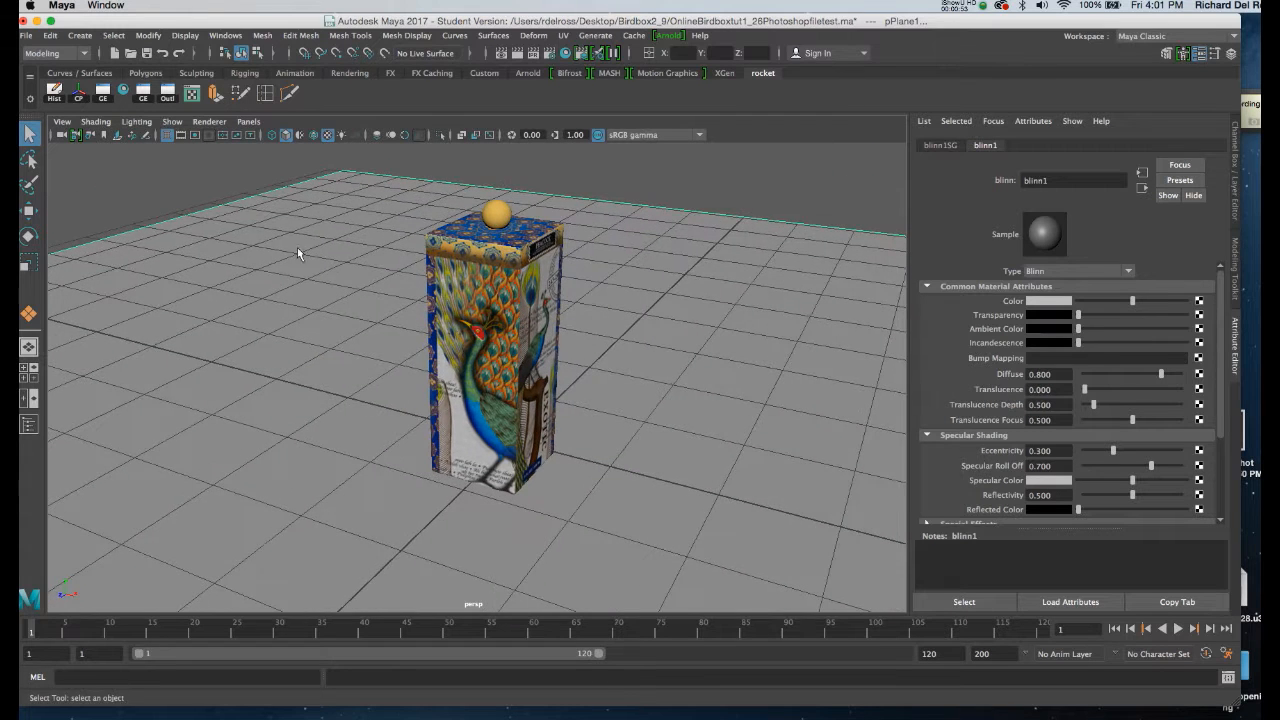
click(195, 135)
alt+drag(333, 268, 391, 262)
alt+right_drag(391, 262, 402, 291)
alt+middle_drag(402, 291, 399, 300)
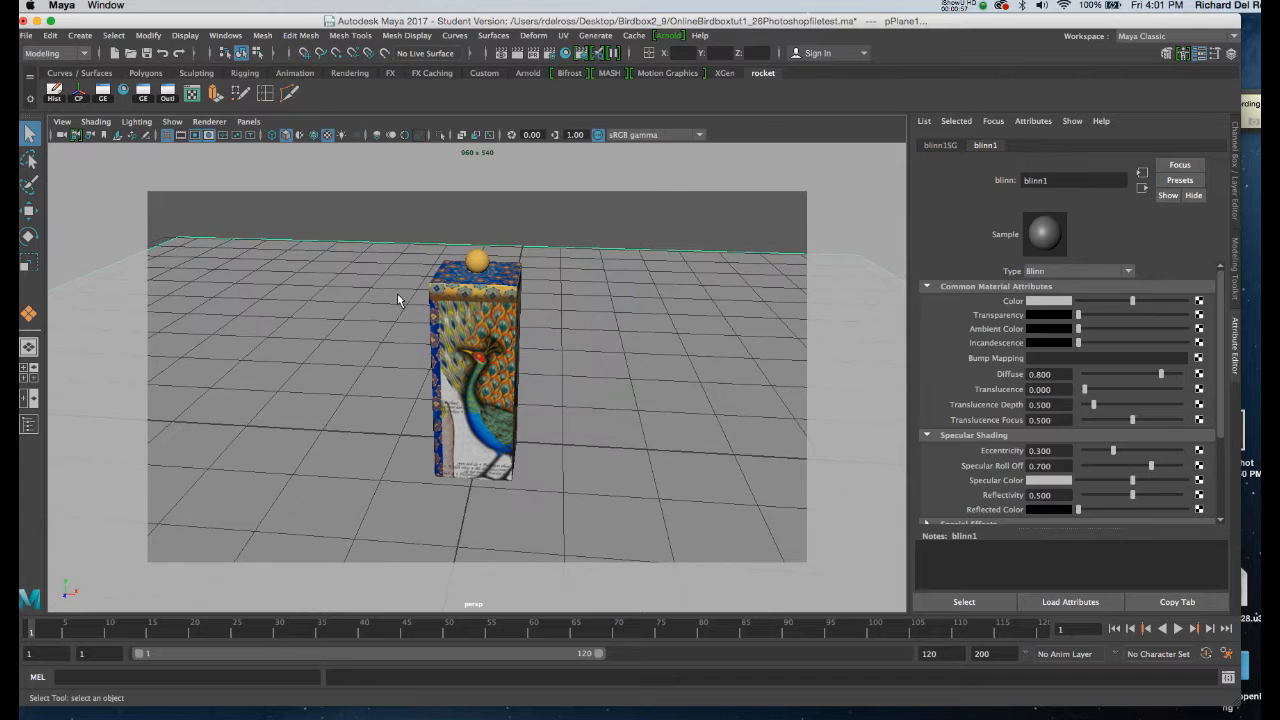
alt+drag(540, 322, 514, 321)
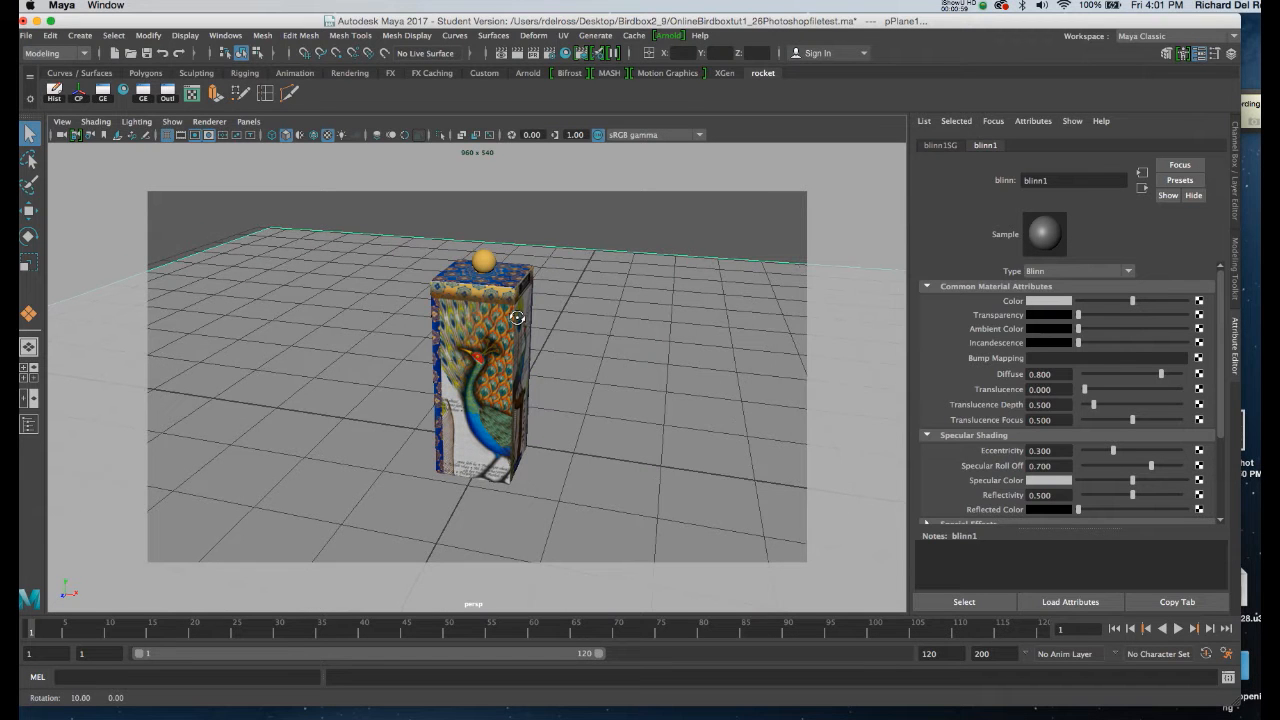
alt+right_drag(467, 306, 471, 338)
alt+drag(380, 332, 515, 343)
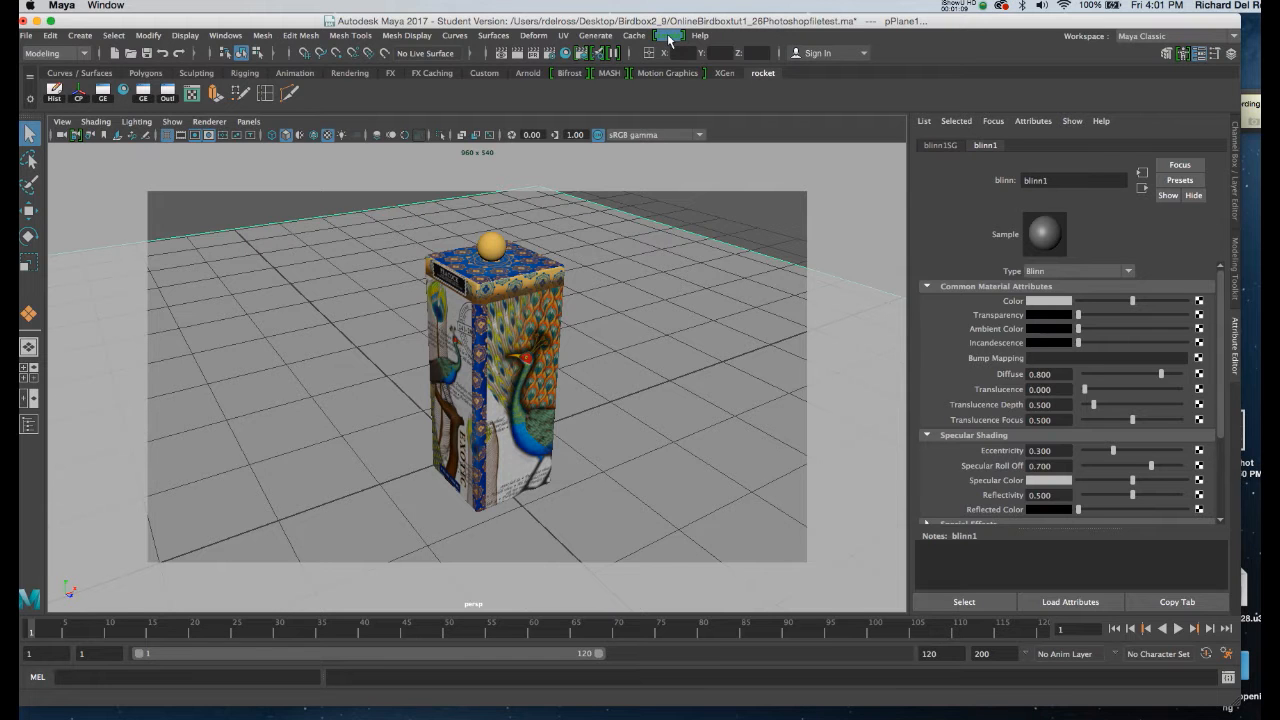
Enable auto load for the mtoa.bundle plug-in in the Plug-in Manager
click(228, 40)
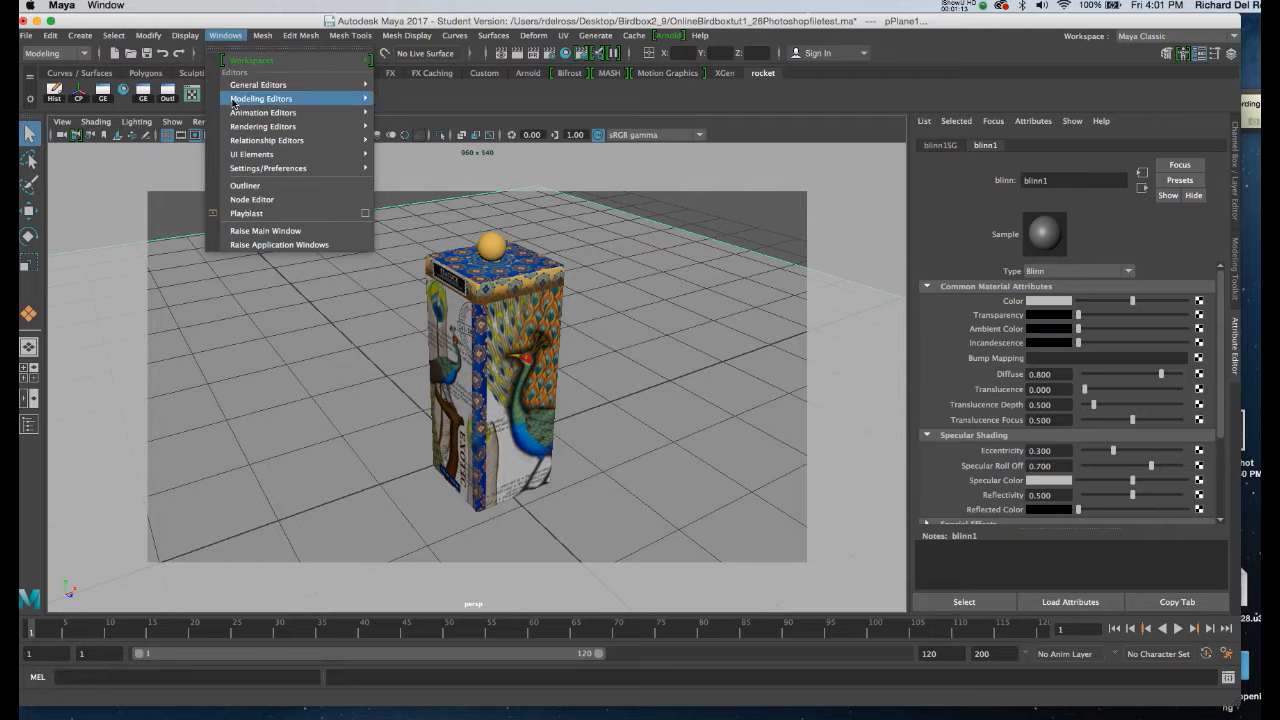
mouse_move(256, 168)
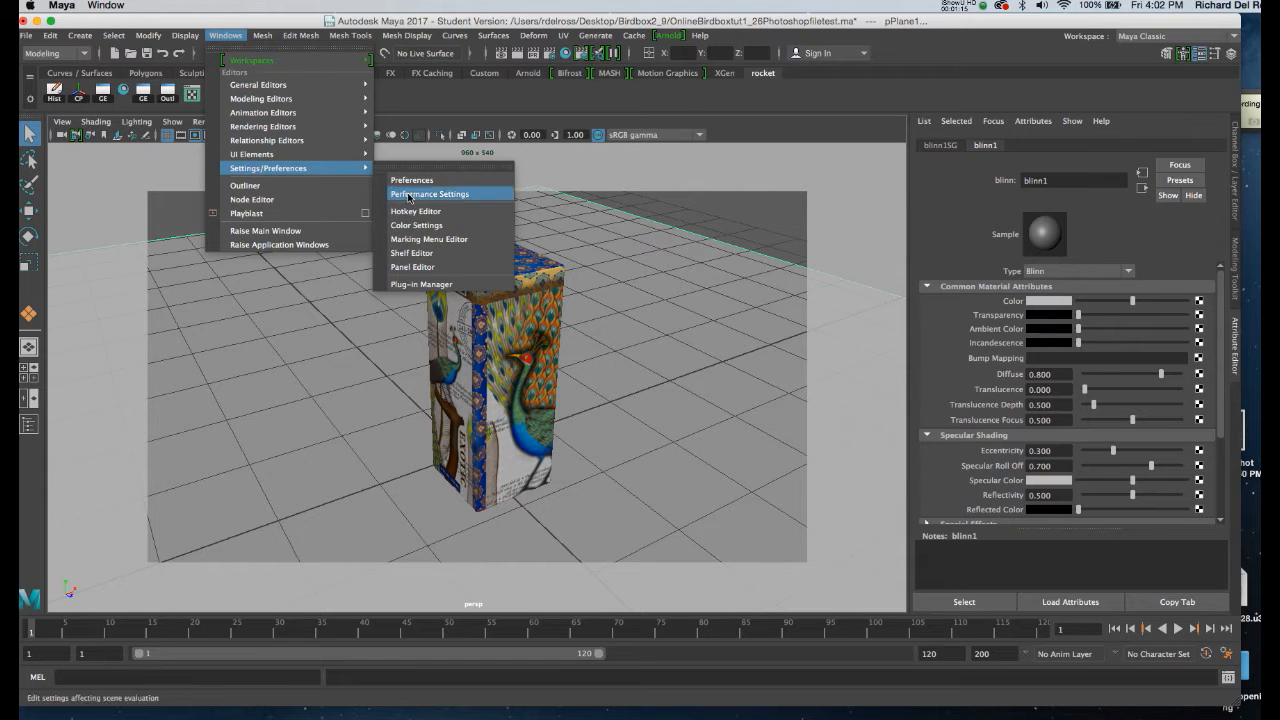
click(447, 284)
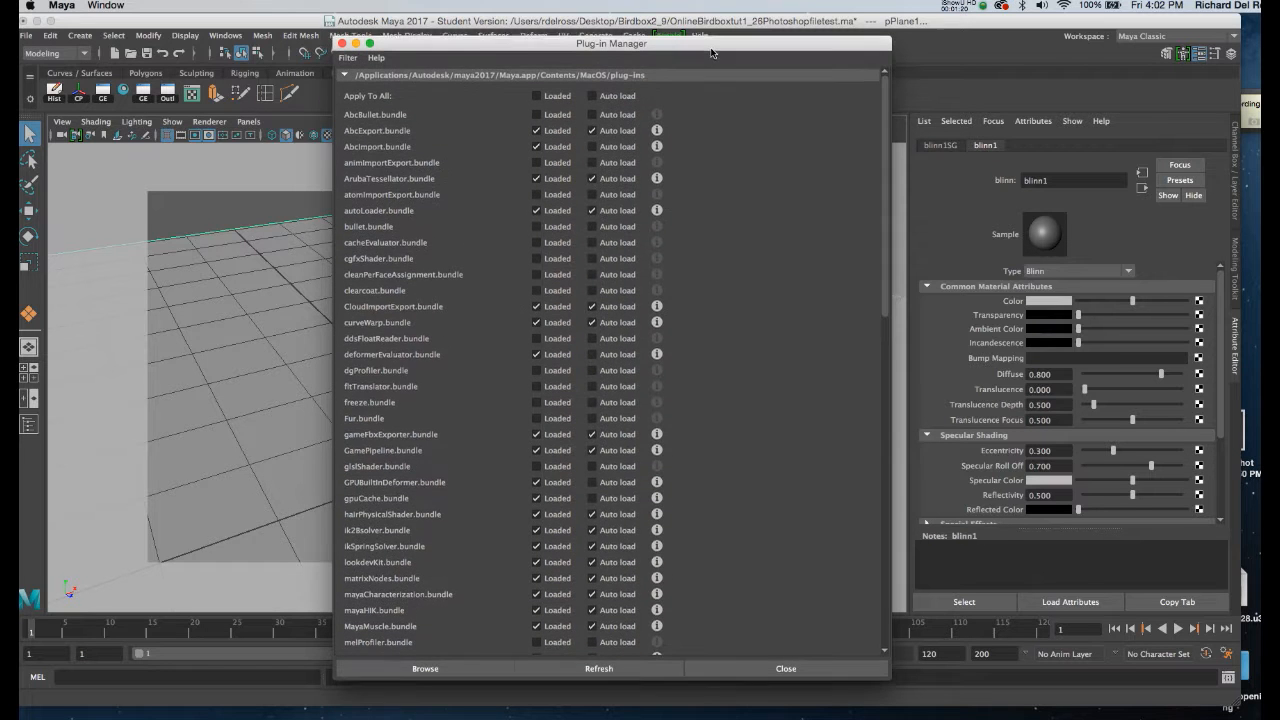
drag(883, 177, 885, 520)
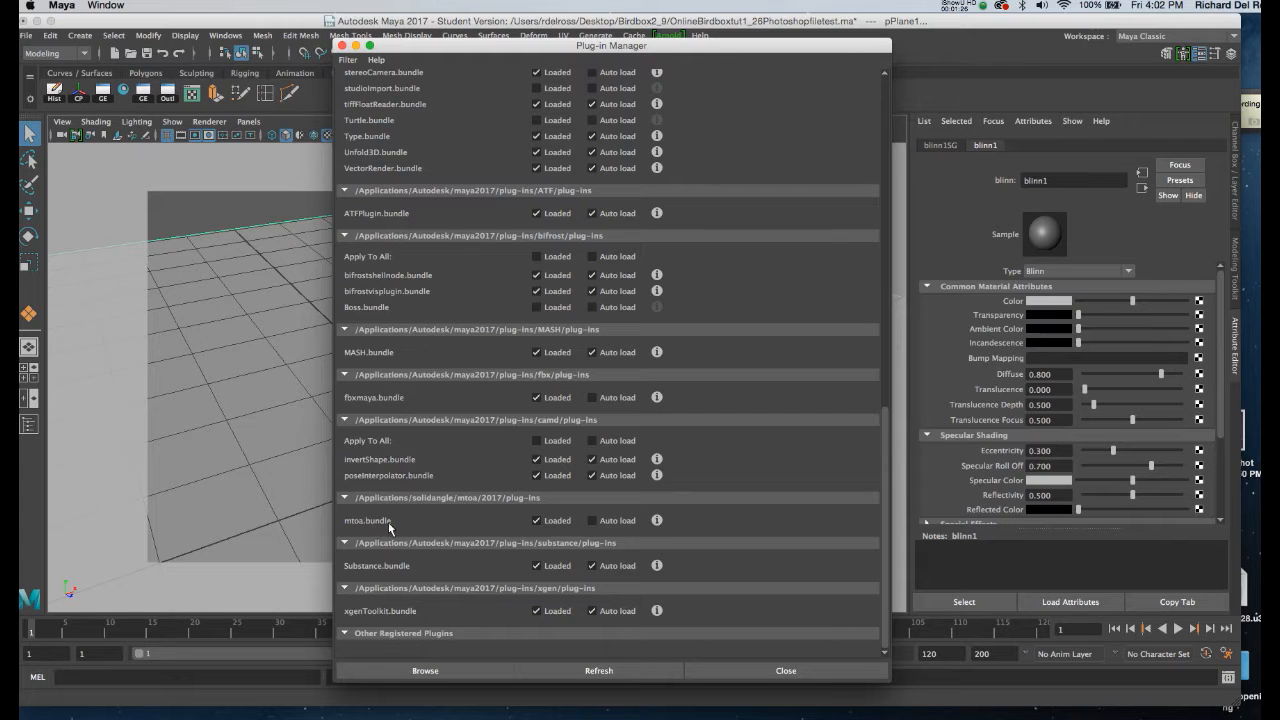
click(592, 521)
click(341, 46)
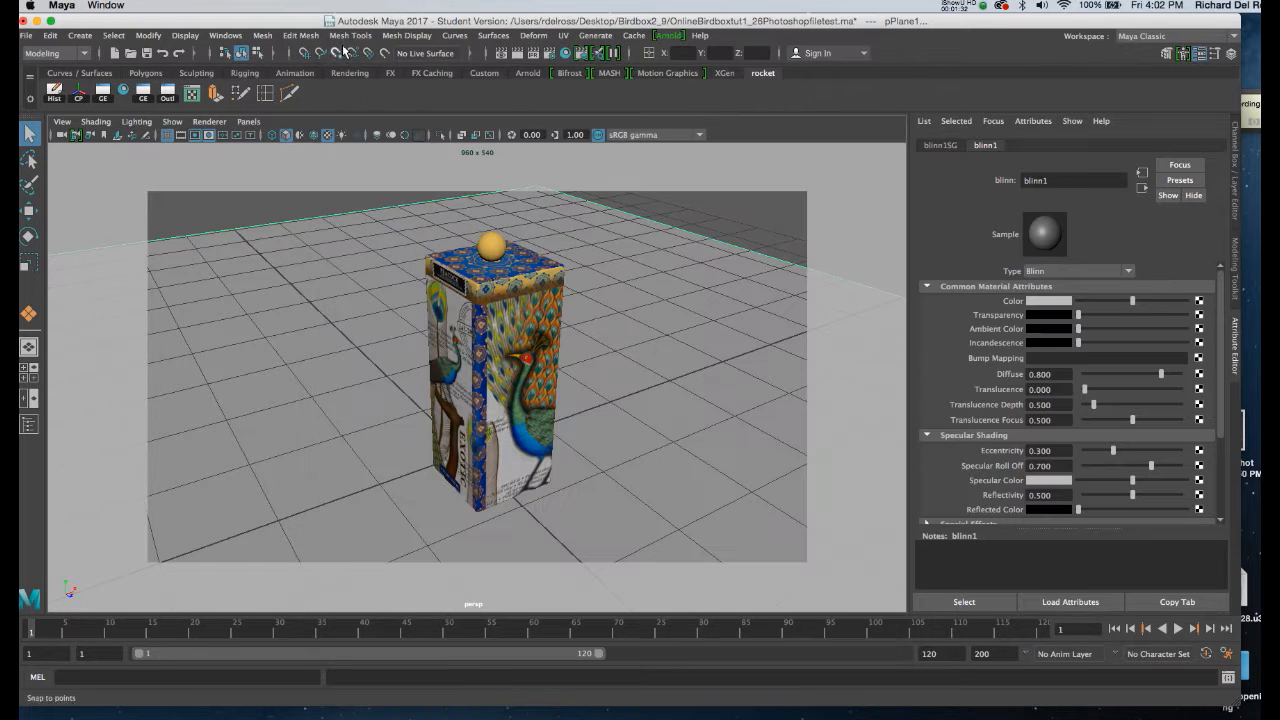
Create a spot light and scale it up uniformly to about 31.26 in wireframe display
alt+drag(492, 347, 438, 292)
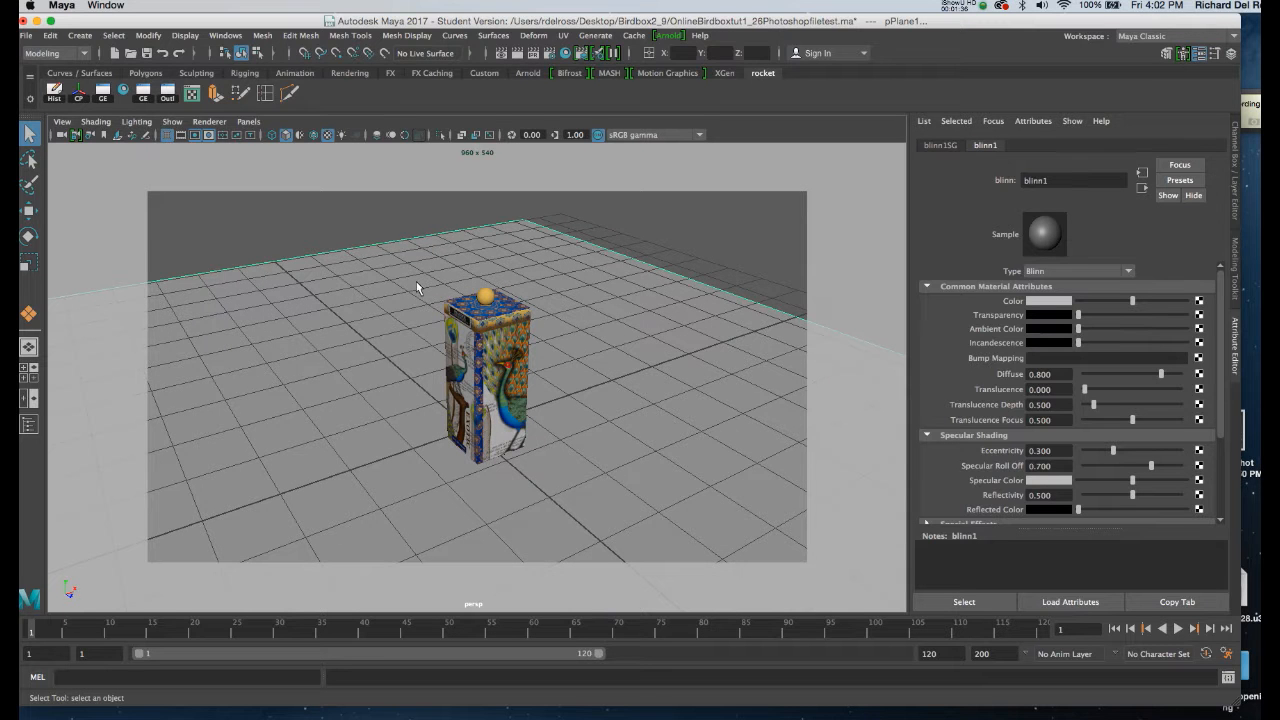
key(space)
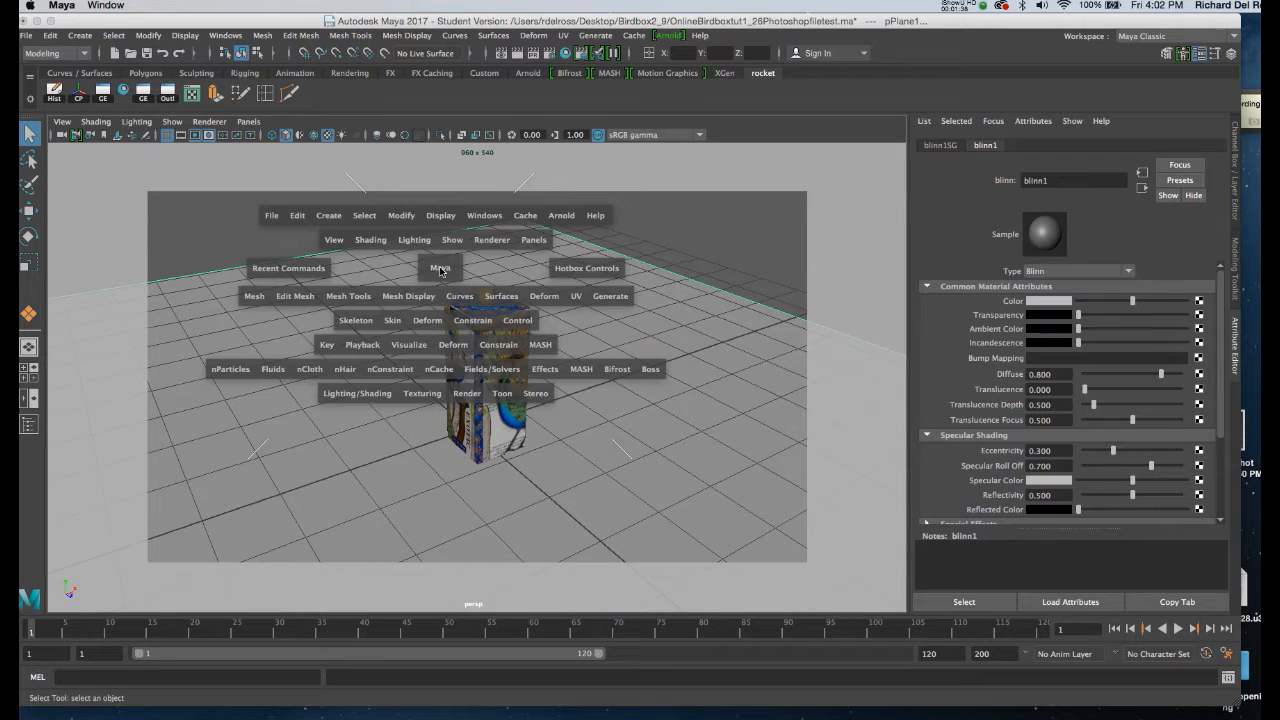
click(328, 220)
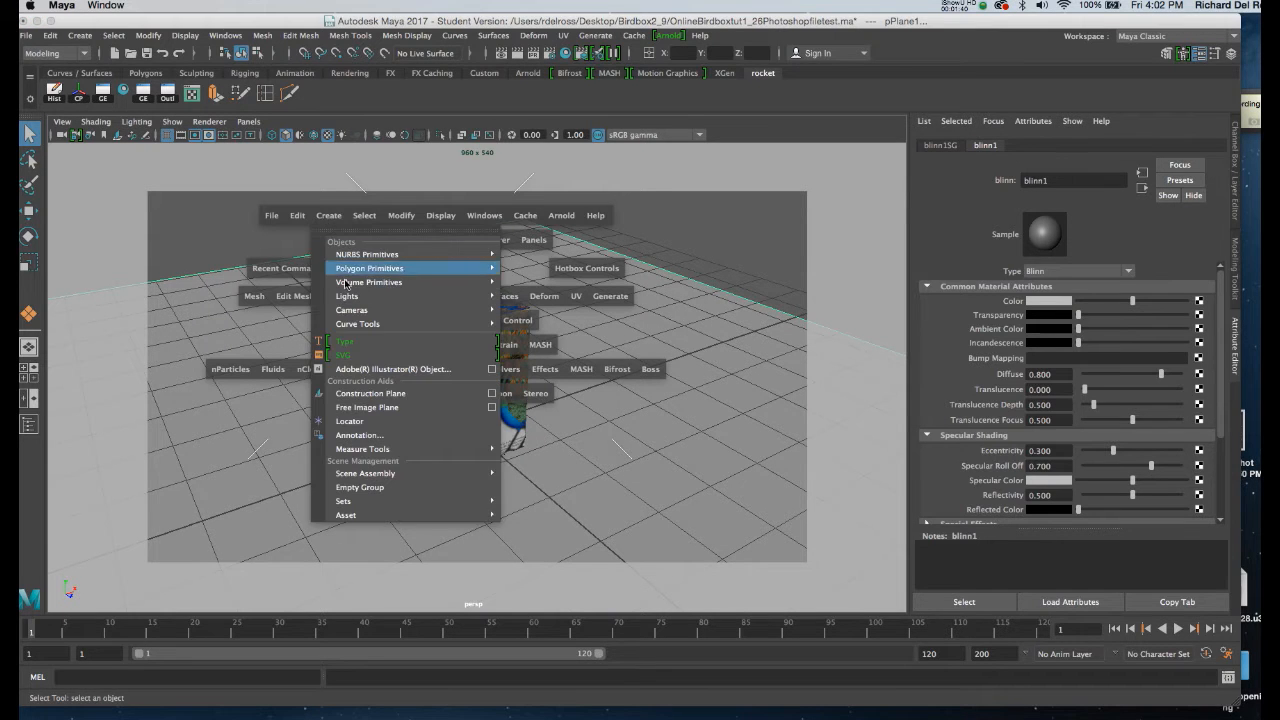
mouse_move(355, 297)
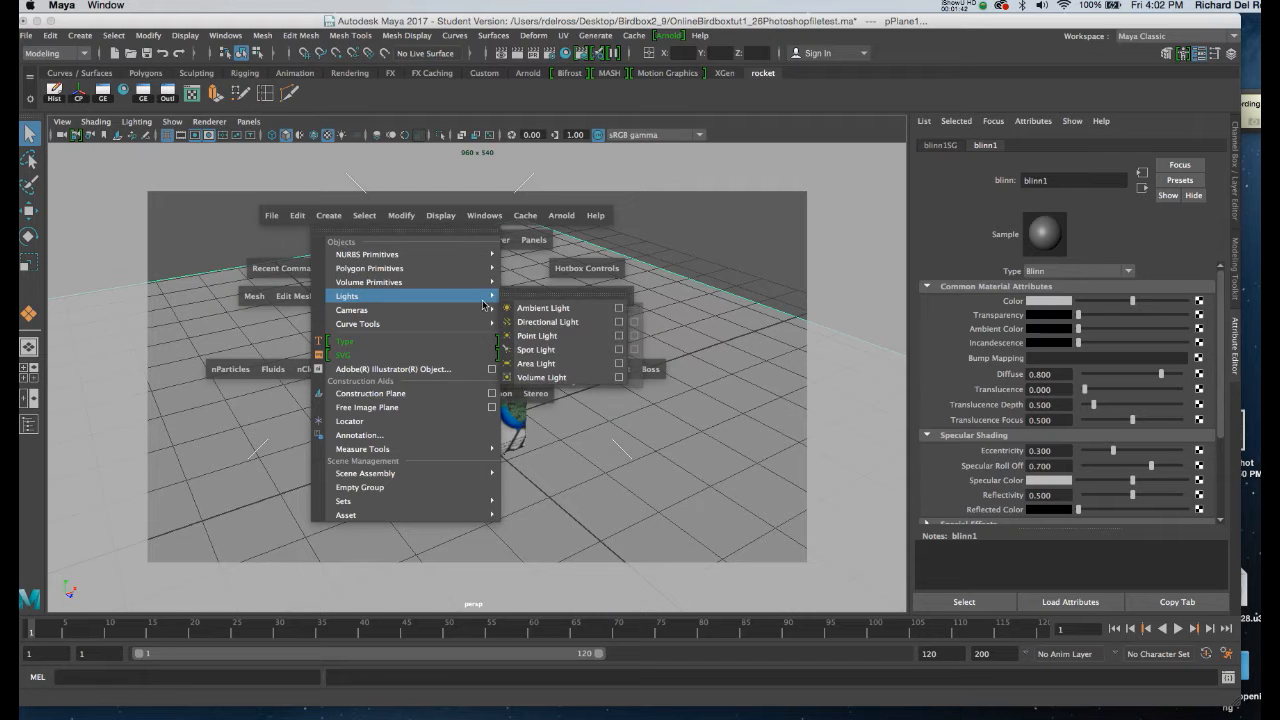
click(558, 348)
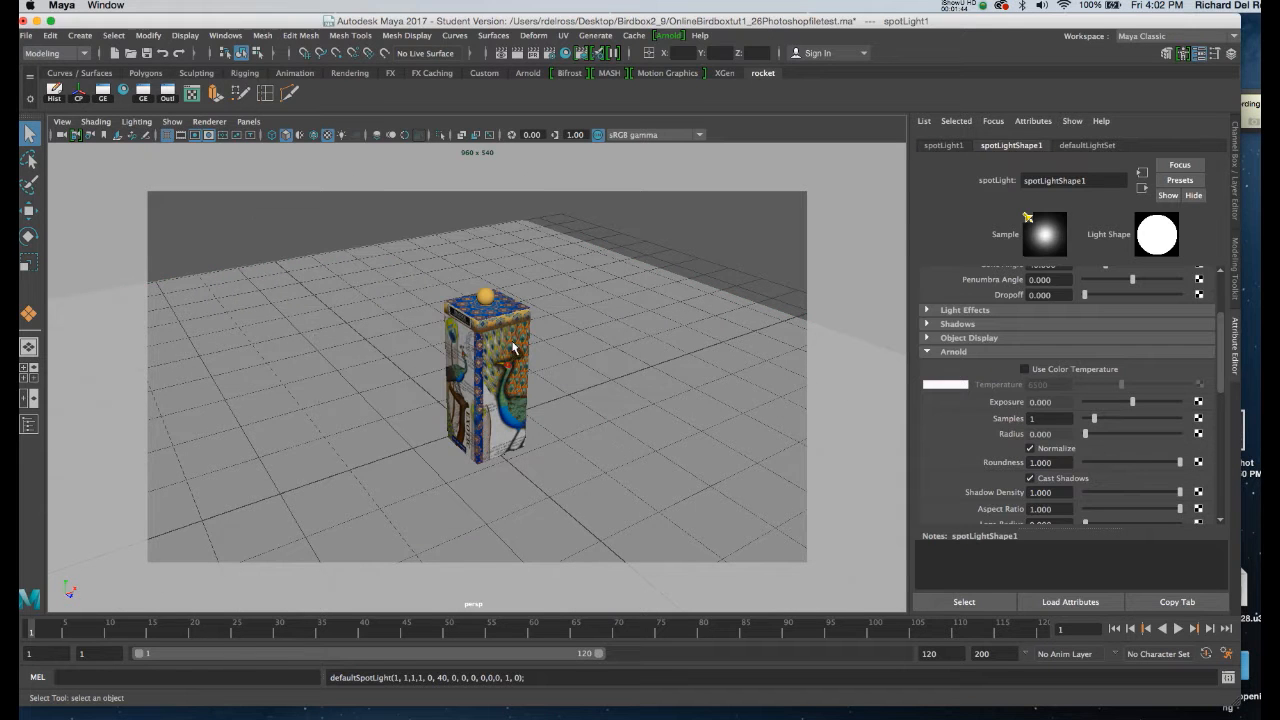
key(4)
key(r)
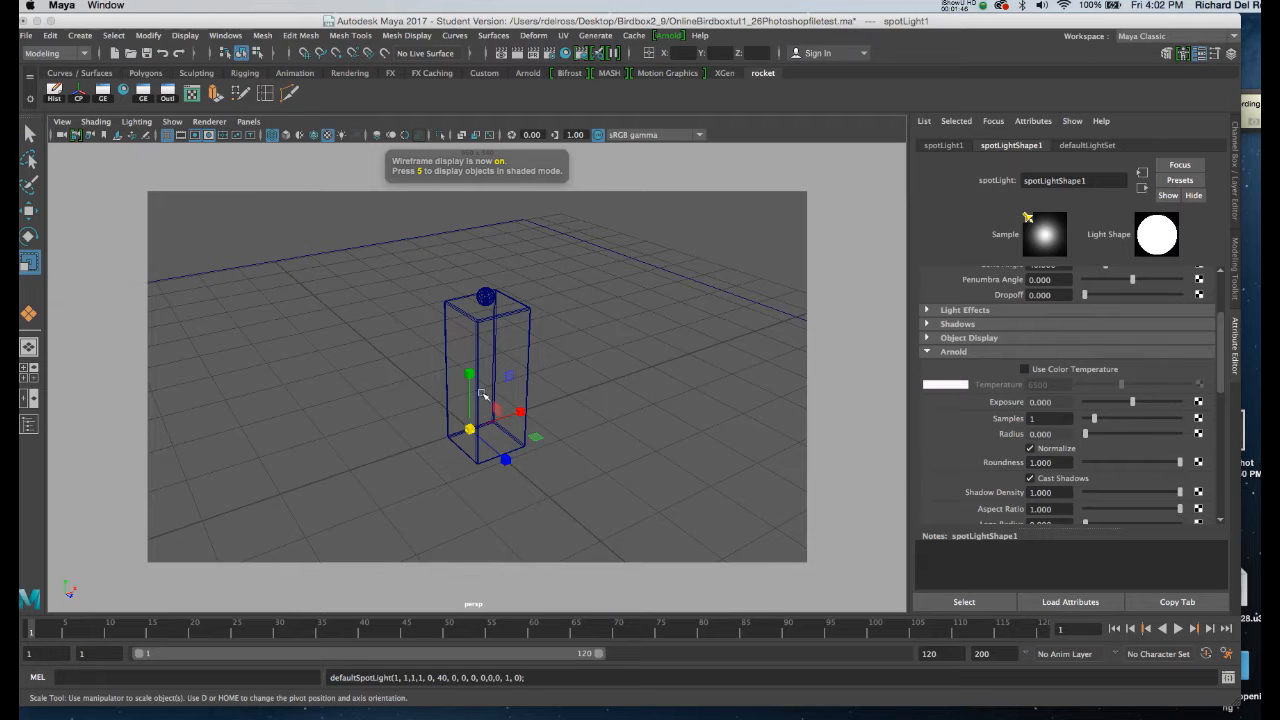
drag(466, 423, 592, 399)
alt+right_drag(592, 400, 456, 296)
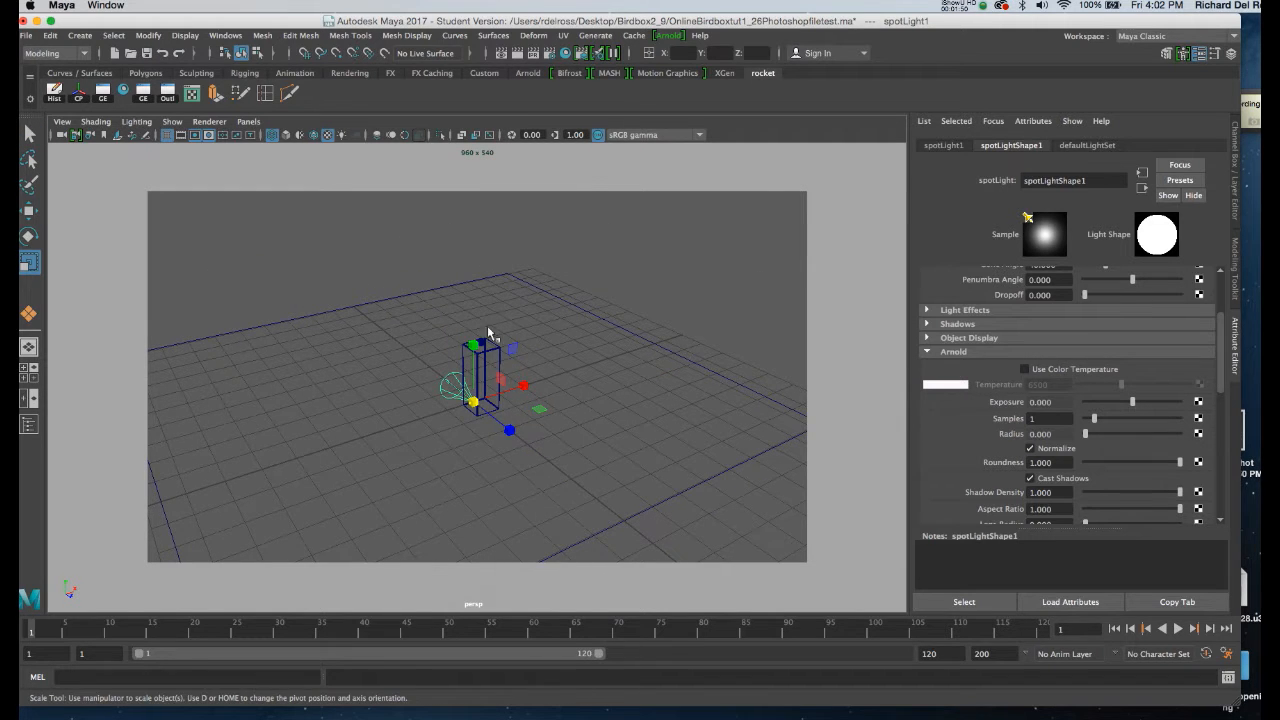
Raise the spot light above the box to about 92.15 in Y and set its Rotate X to -90
key(w)
drag(476, 341, 486, 256)
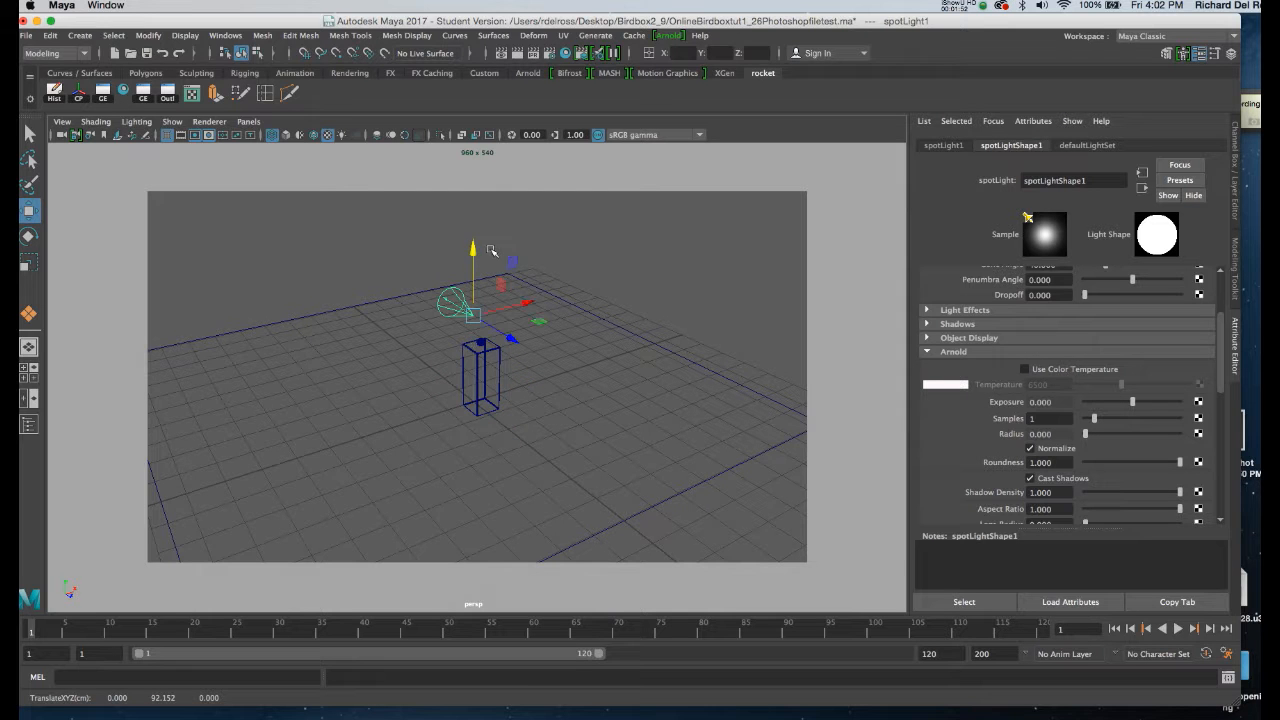
alt+drag(550, 298, 508, 297)
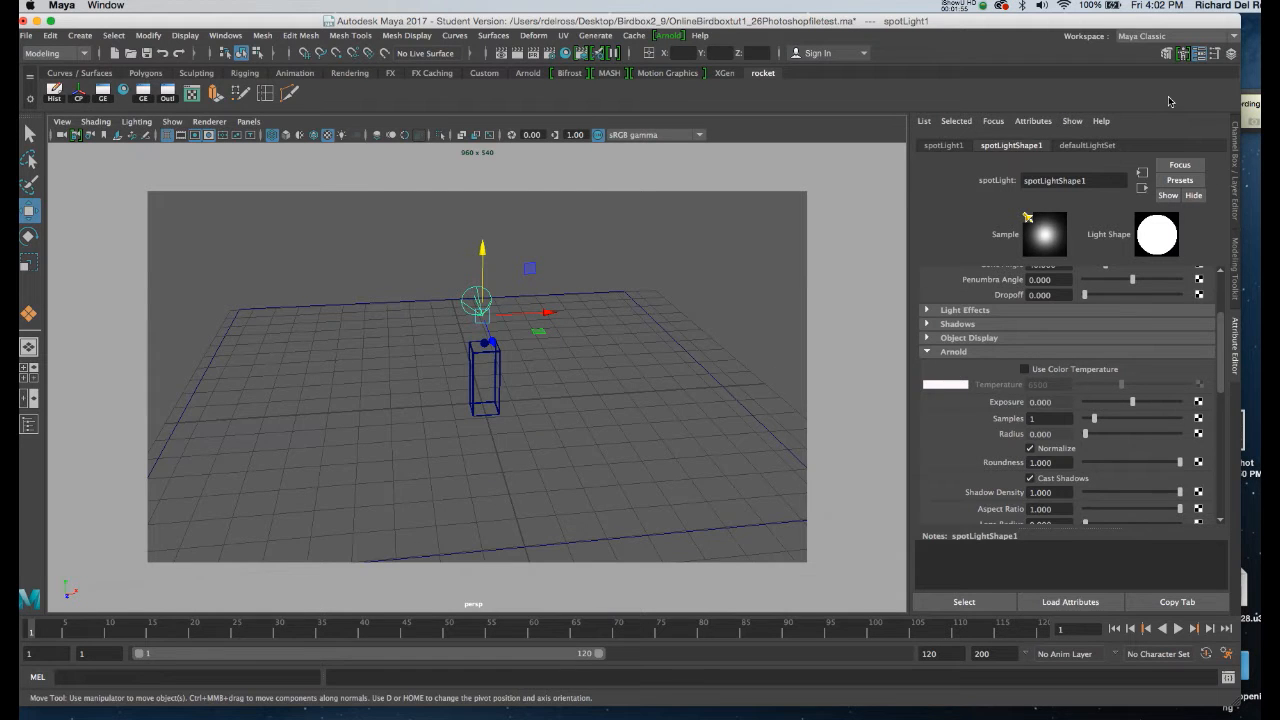
click(1231, 55)
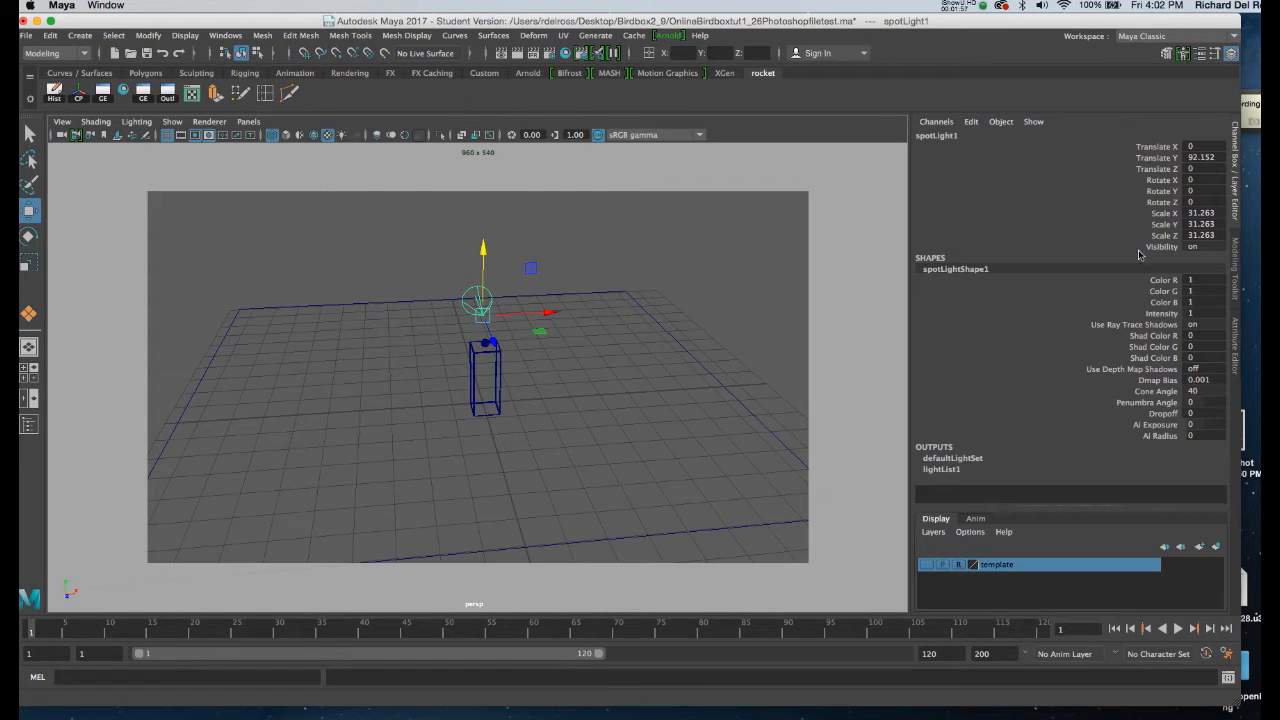
double_click(1205, 181)
key(Return)
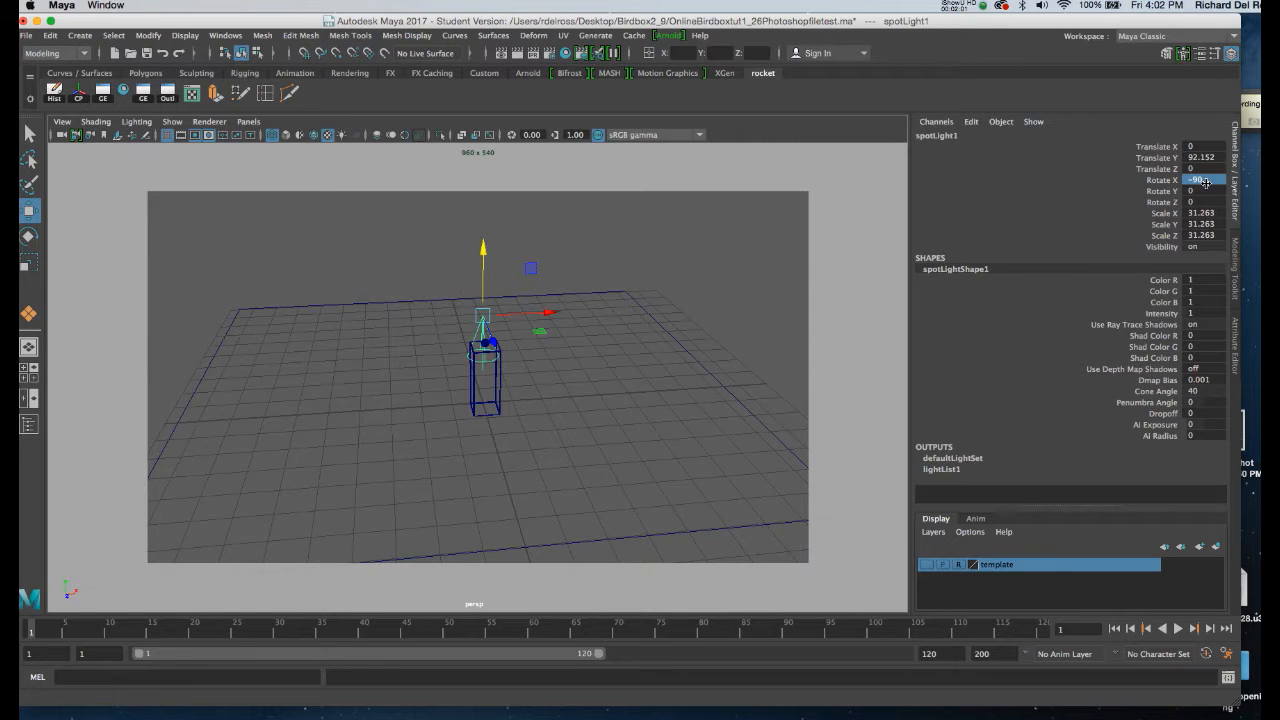
Move the spot light higher and away from the box to about X 12.07, Y 137.88, Z -29.04
alt+drag(520, 344, 494, 404)
alt+right_drag(496, 404, 508, 416)
alt+drag(437, 314, 587, 318)
drag(432, 282, 428, 206)
alt+right_drag(450, 216, 424, 223)
mouse_move(484, 262)
mouse_down()
mouse_move(466, 288)
mouse_move(477, 286)
mouse_move(468, 373)
mouse_move(390, 278)
mouse_move(369, 195)
mouse_up()
Switch to textured display and aim the spot light's target at the box, snapping it to a bottom corner before moving it onto the box body
key(6)
key(t)
alt+right_drag(438, 380, 404, 305)
drag(396, 284, 427, 402)
alt+right_drag(367, 361, 420, 449)
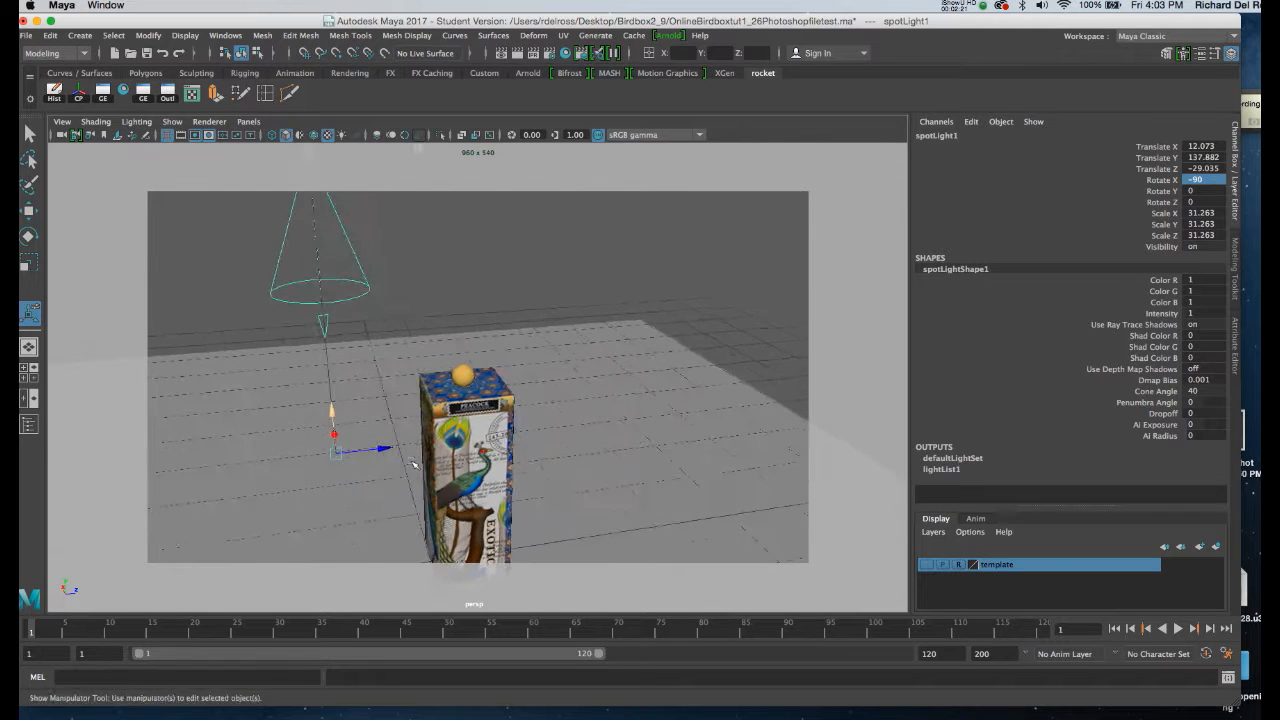
alt+middle_drag(420, 449, 491, 389)
alt+drag(428, 382, 377, 381)
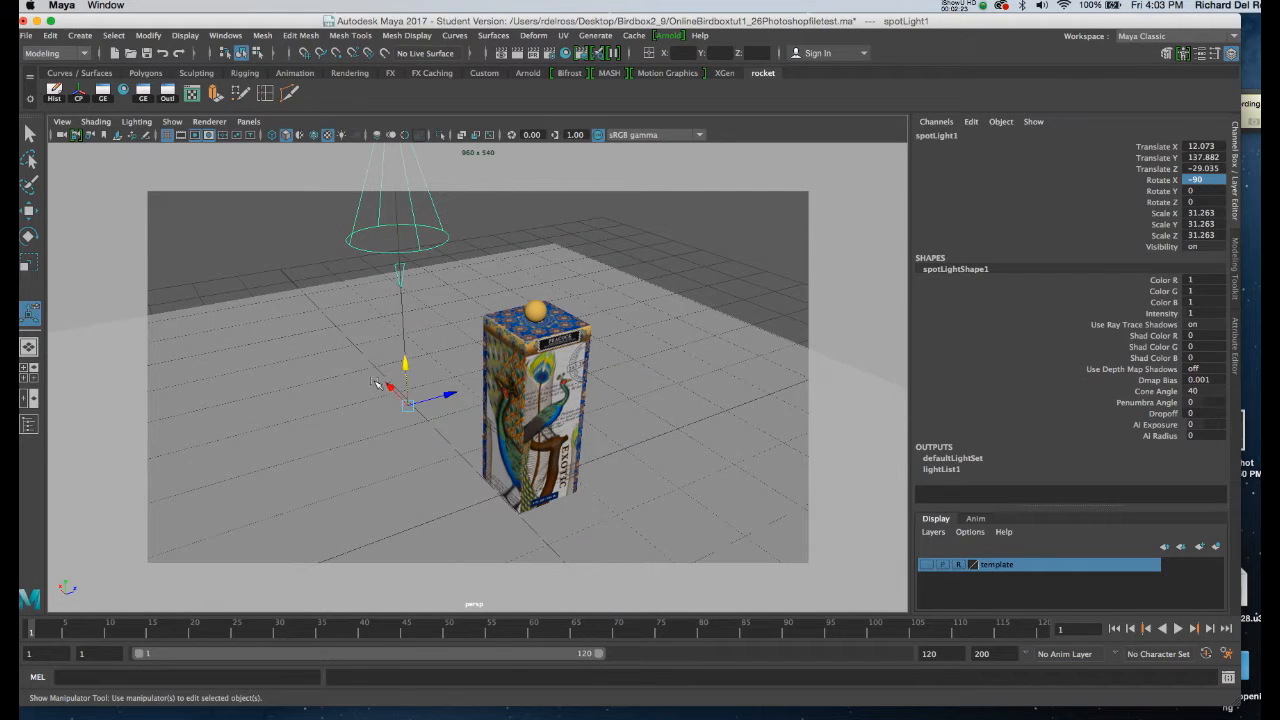
key(v)
drag(407, 404, 562, 399)
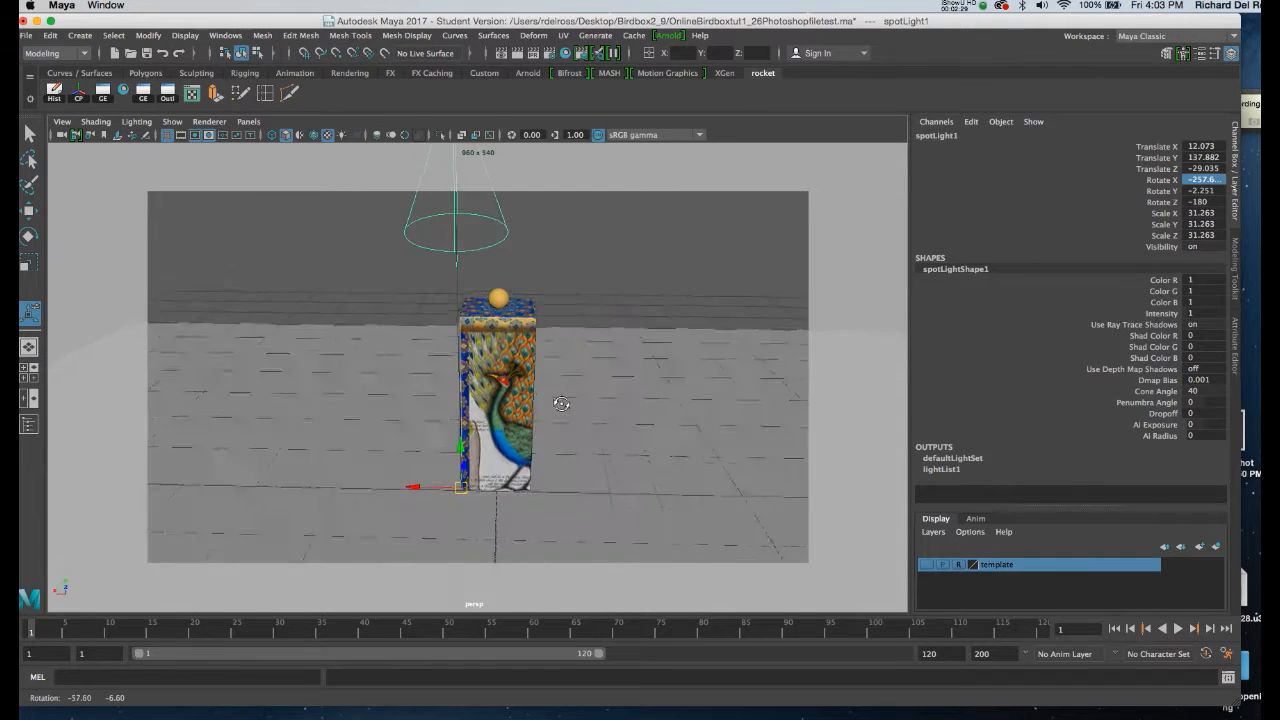
drag(462, 486, 511, 414)
Reposition the spot light's origin above the box to about X -8.34, Y 120.14, Z -33.27
alt+drag(592, 403, 534, 425)
alt+right_drag(533, 425, 524, 422)
alt+drag(524, 422, 552, 450)
alt+right_drag(550, 440, 465, 318)
drag(443, 285, 458, 308)
alt+right_drag(455, 345, 486, 426)
alt+drag(486, 426, 549, 387)
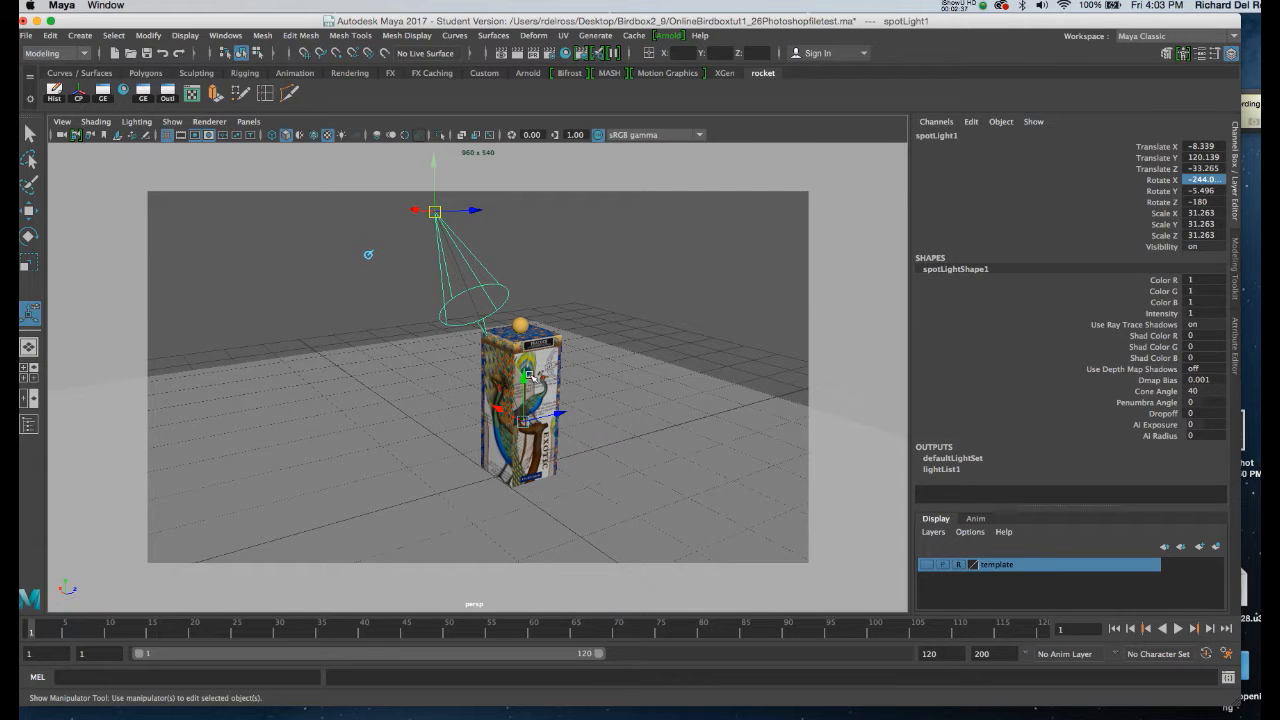
Set the spot light's penumbra angle to 10 and its intensity to 4000
key(ctrl+a)
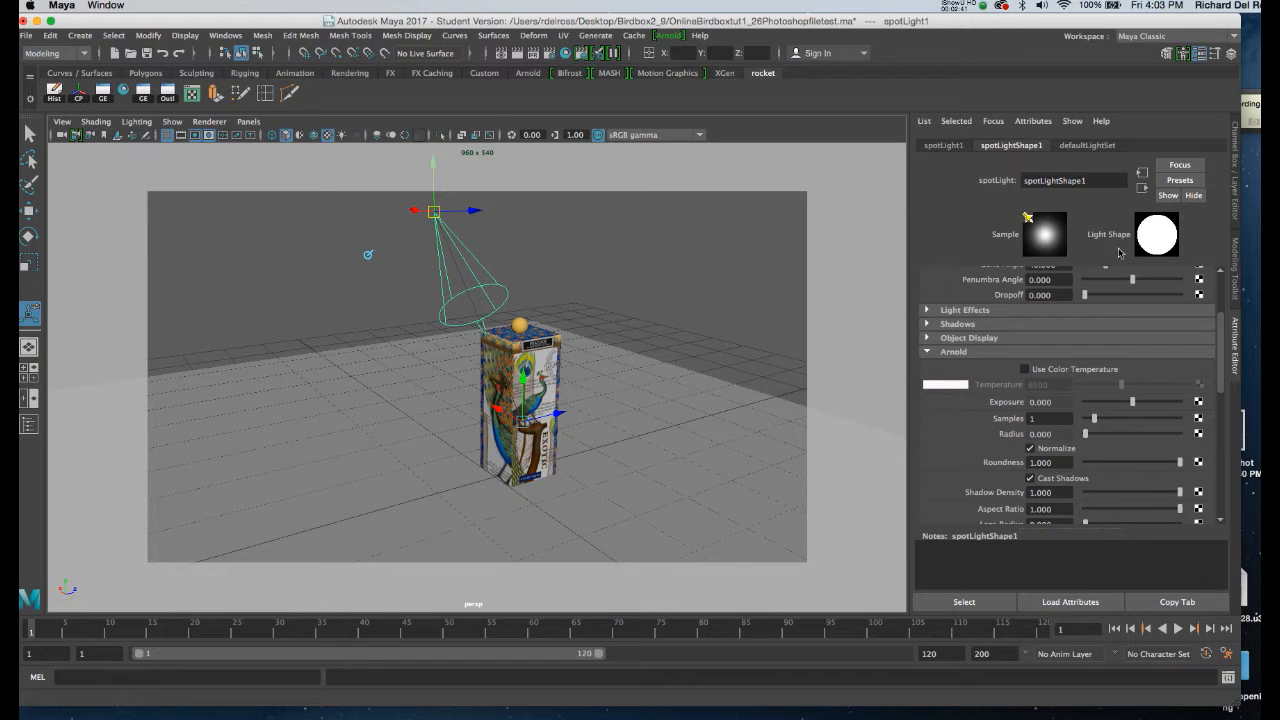
drag(1222, 349, 1230, 300)
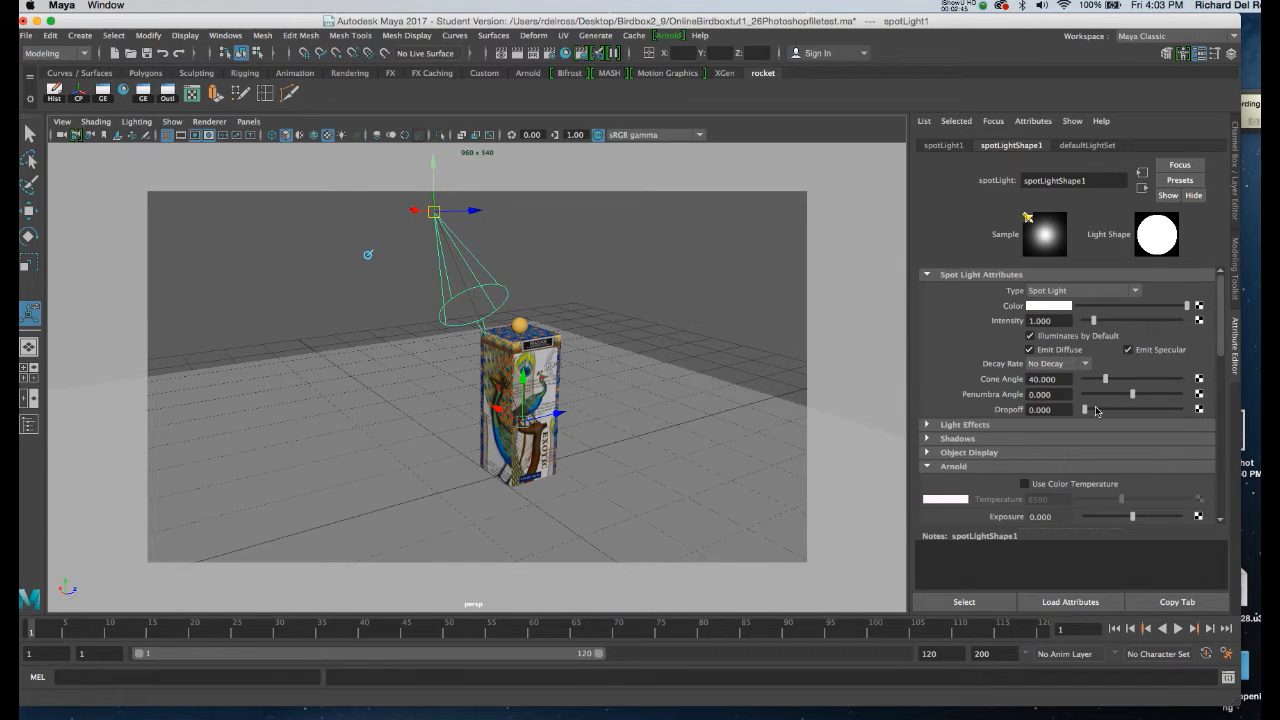
drag(1133, 394, 1196, 404)
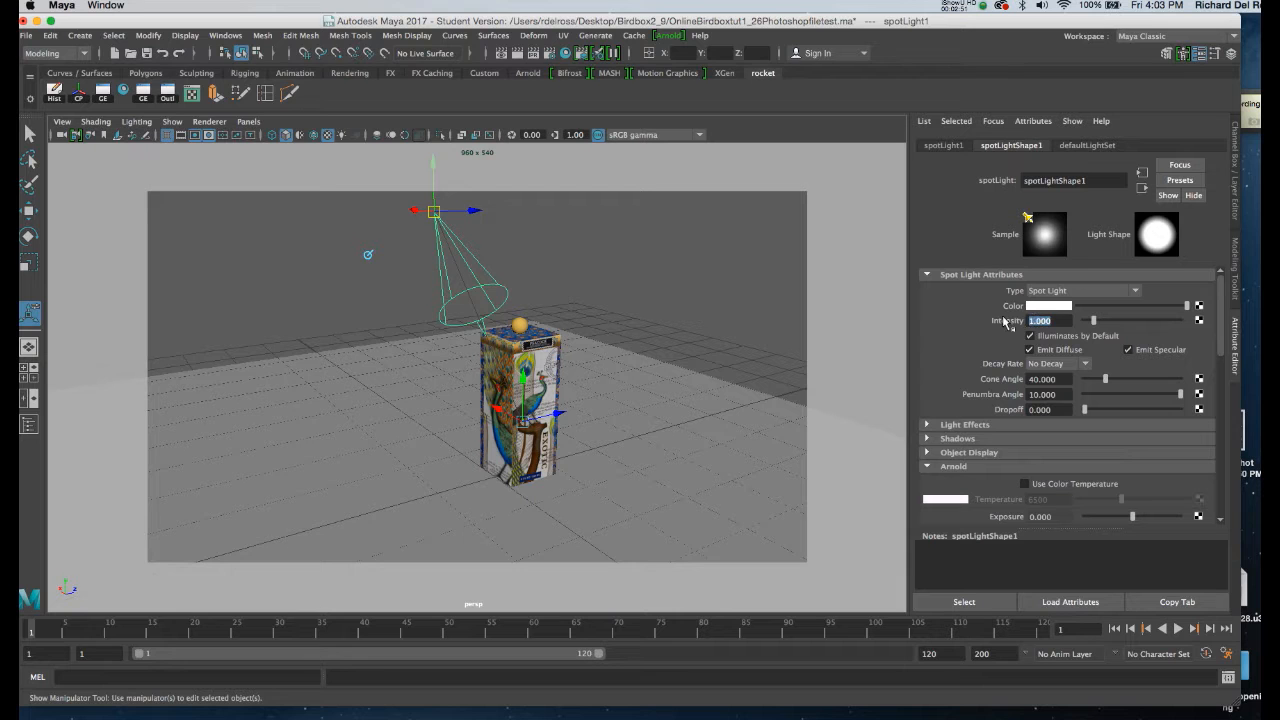
text(4000)
key(Return)
drag(1221, 328, 1190, 364)
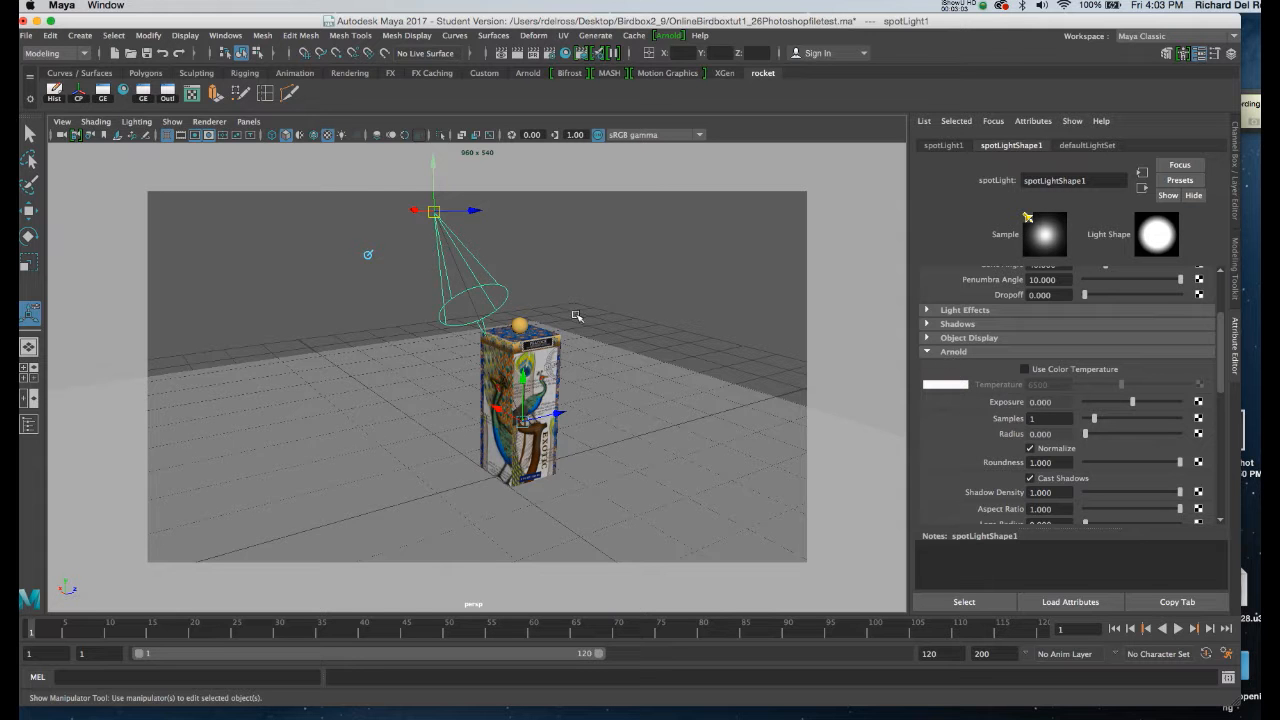
Open the Arnold RenderView and run a live IPR render of the box from a higher perspective angle, keeping the light's attributes uncovered
alt+drag(577, 323, 508, 297)
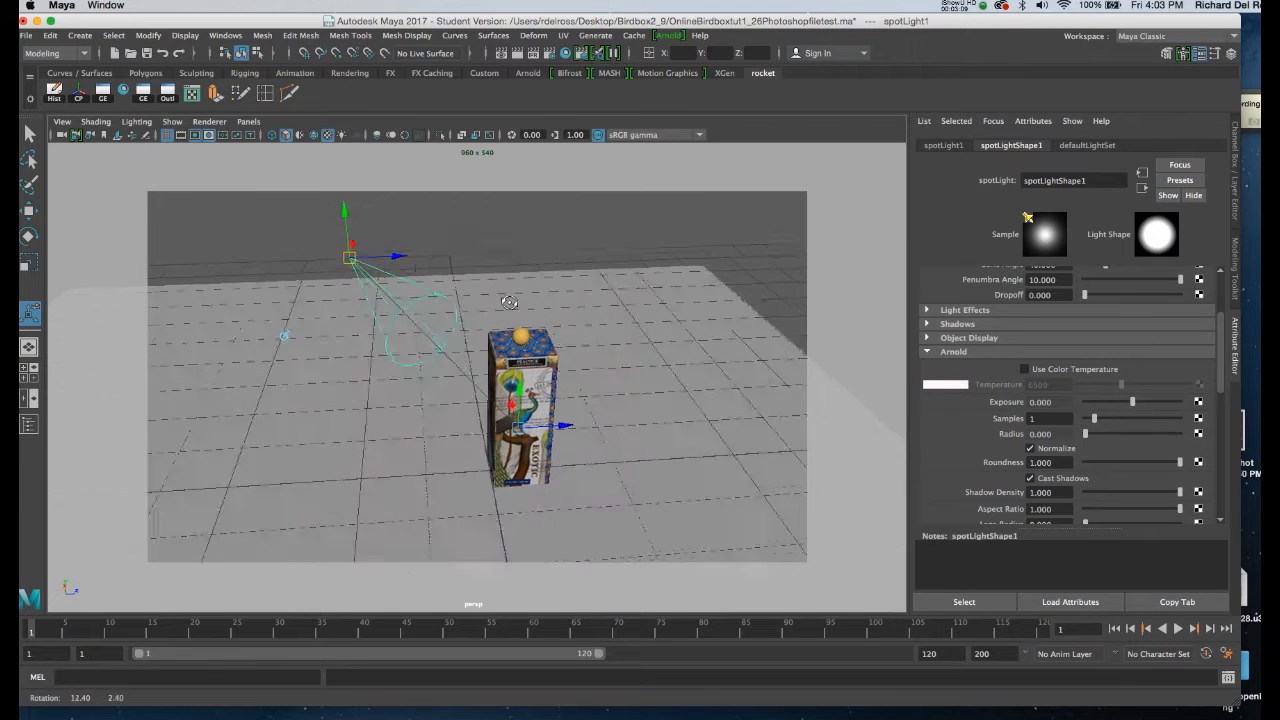
click(669, 36)
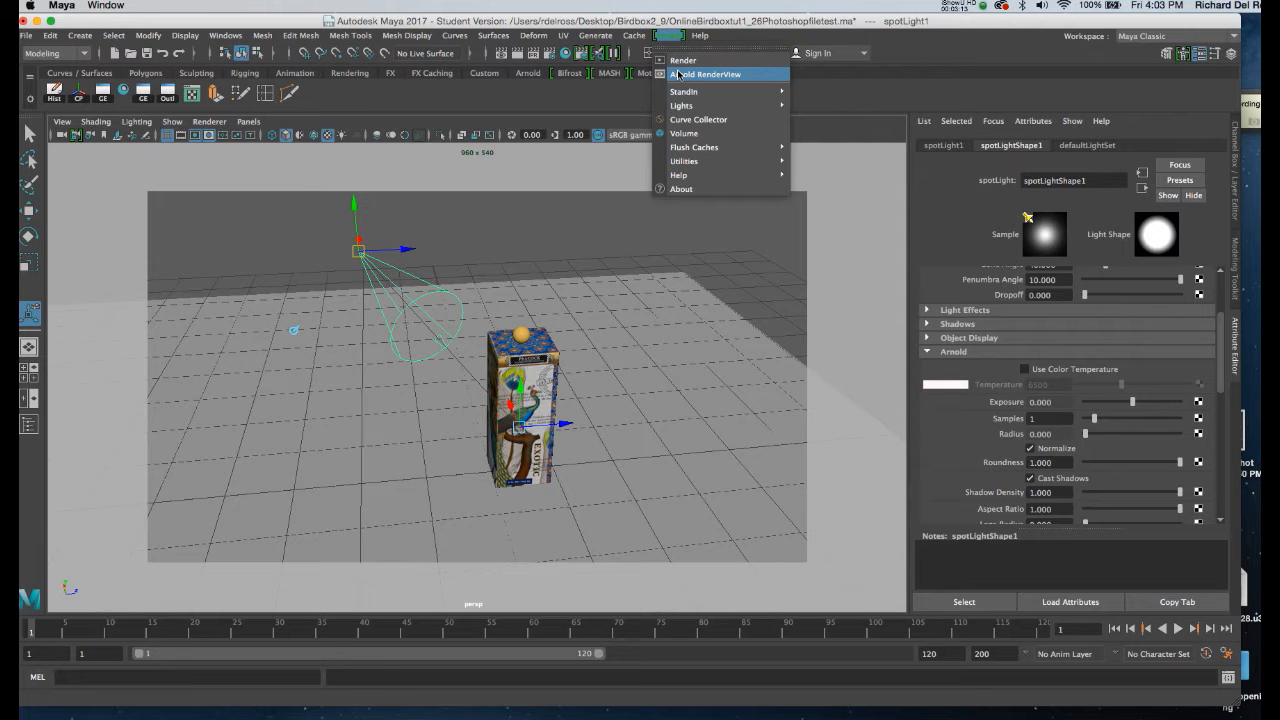
click(678, 75)
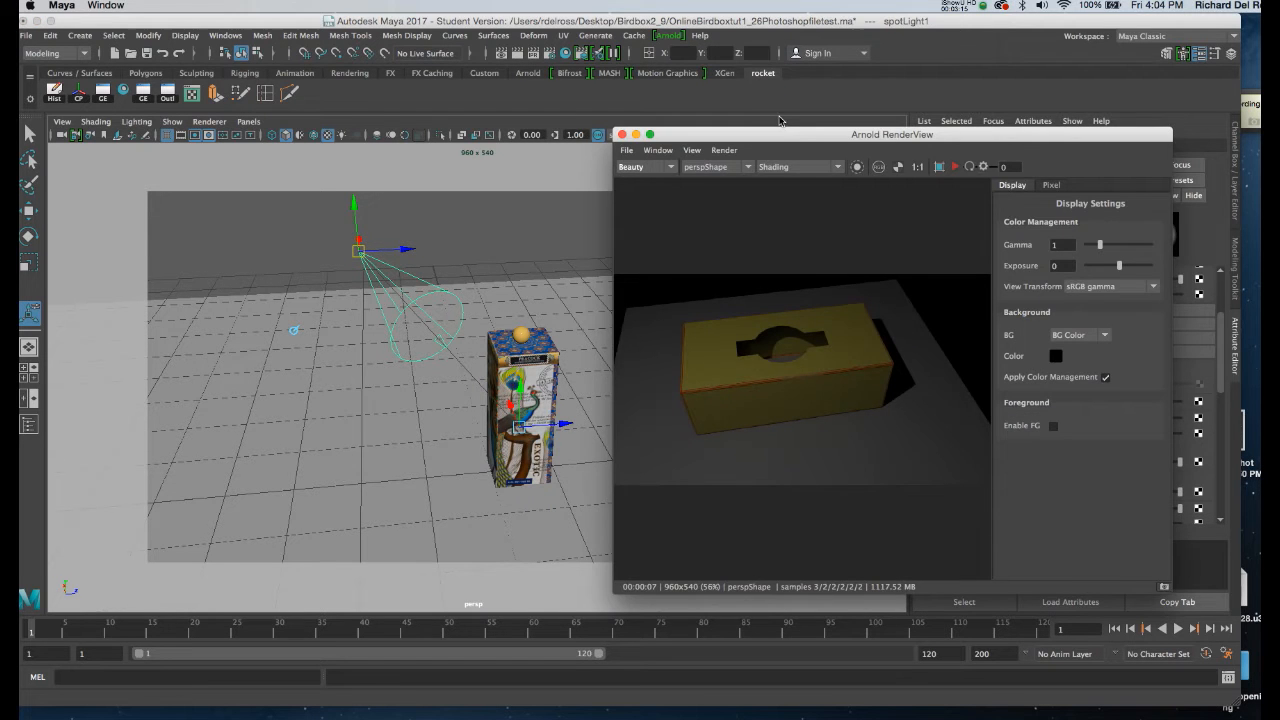
drag(805, 135, 610, 127)
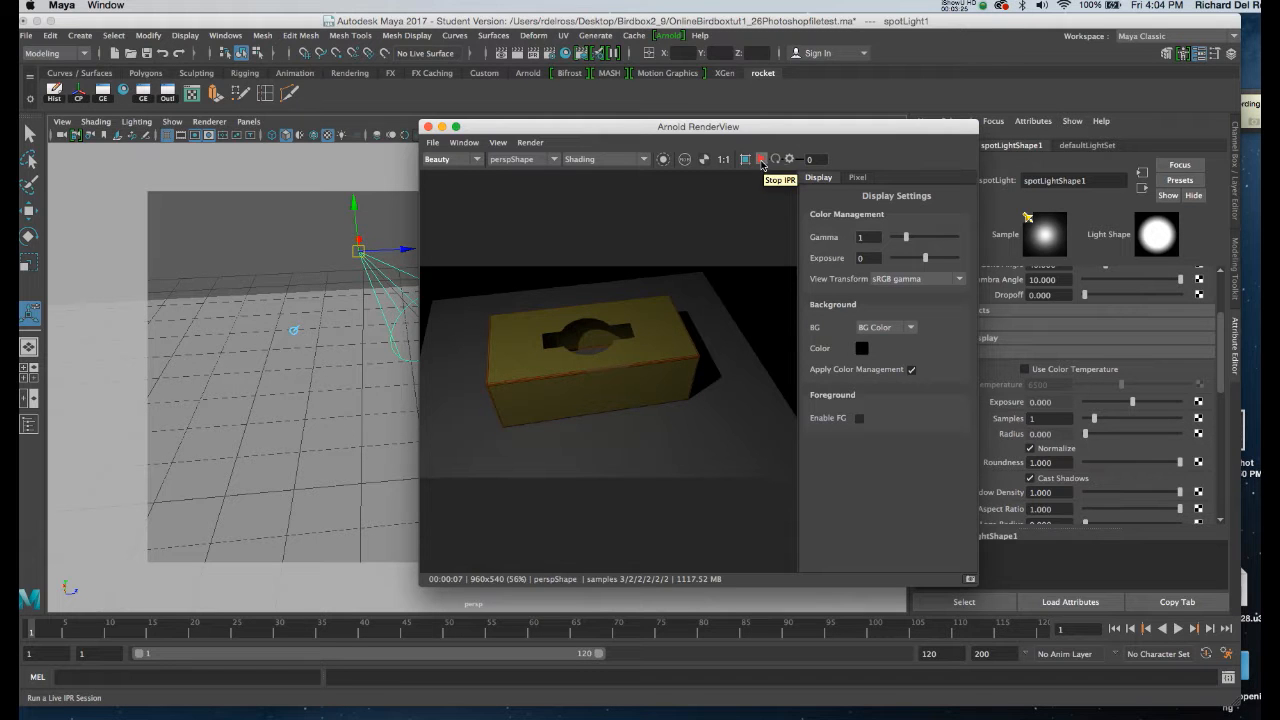
click(761, 164)
click(761, 164)
drag(715, 128, 843, 98)
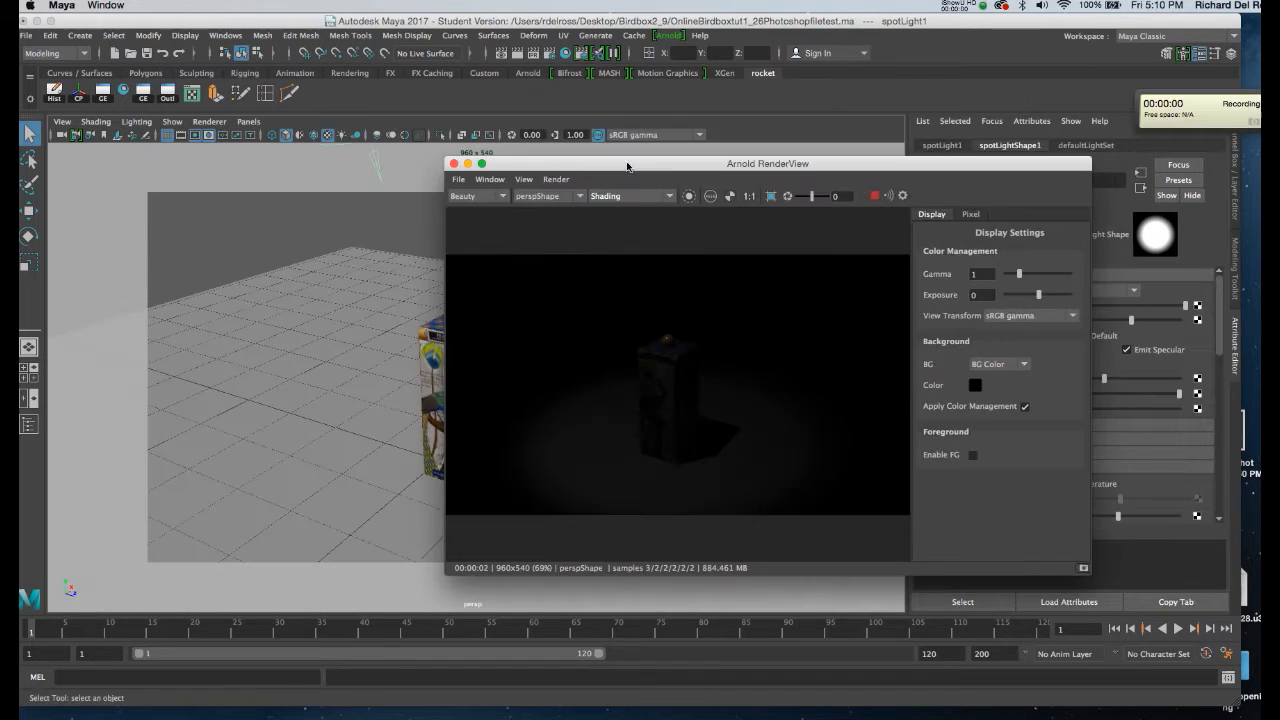
mouse_move(447, 157)
mouse_down()
mouse_move(602, 138)
mouse_move(451, 164)
mouse_up()
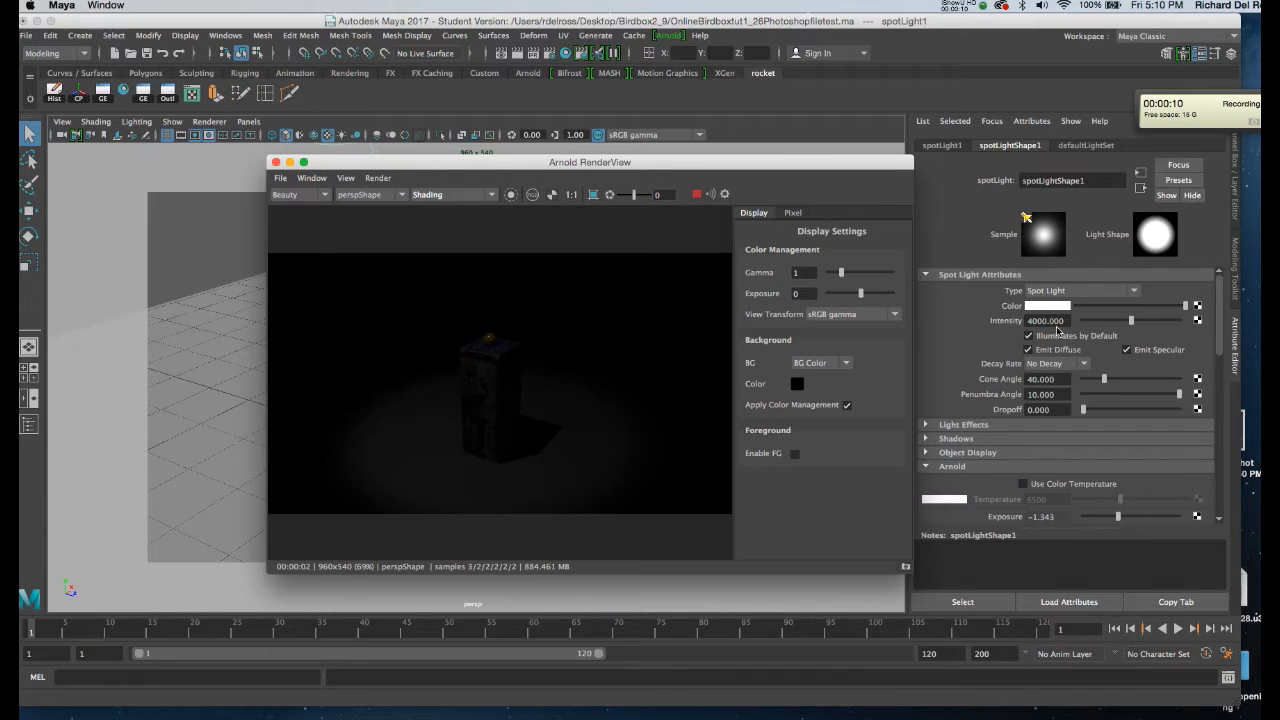
Brighten the spot light with an Arnold exposure of about 2.61 and an intensity of about 5647
drag(1133, 323, 1213, 365)
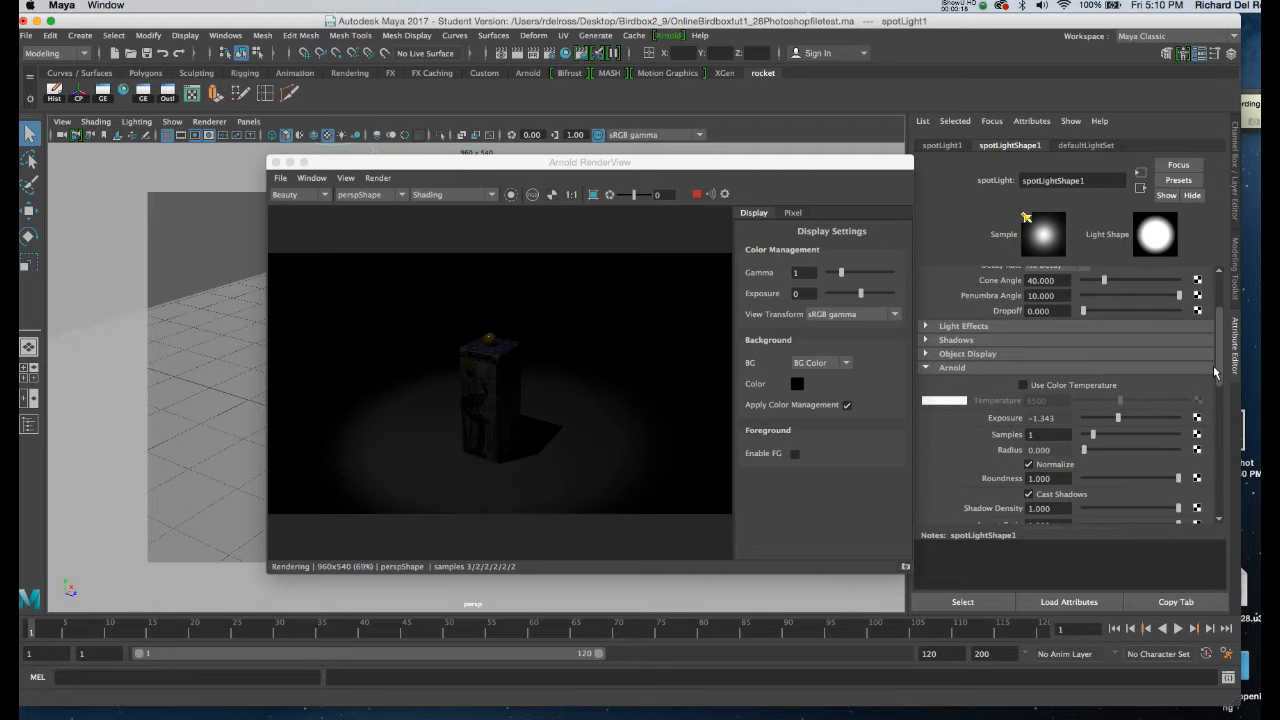
click(928, 368)
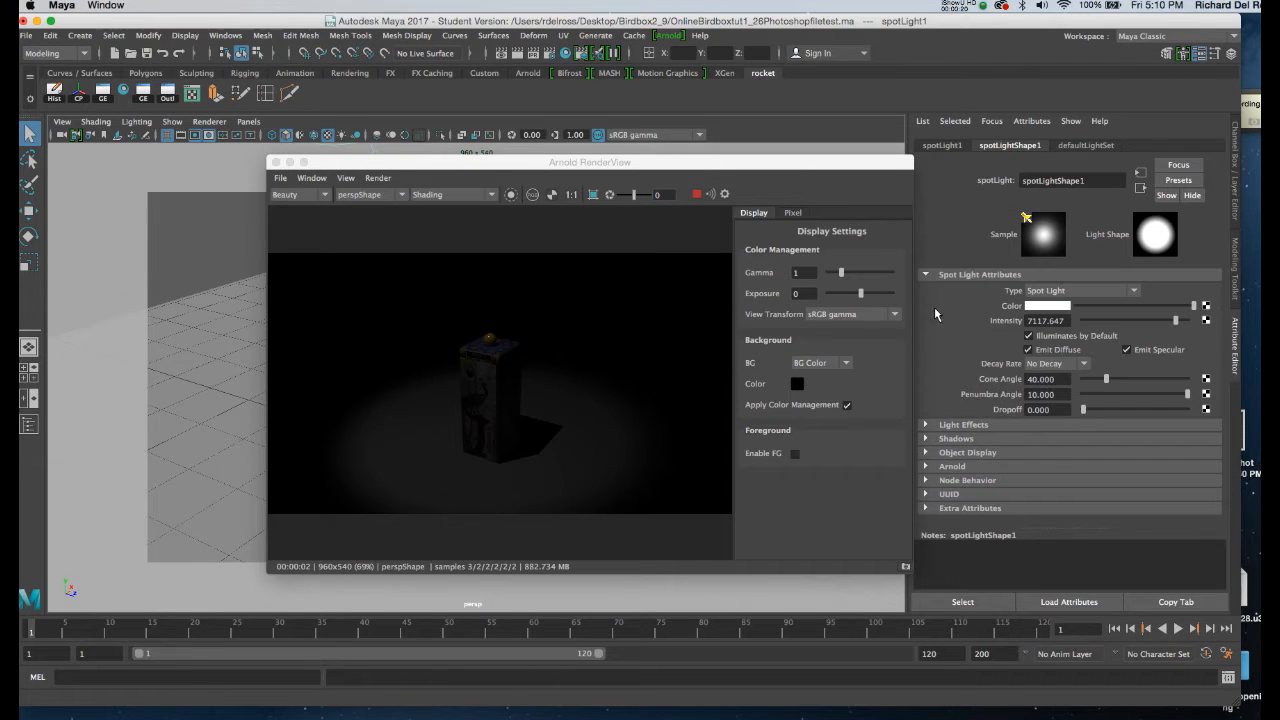
click(926, 466)
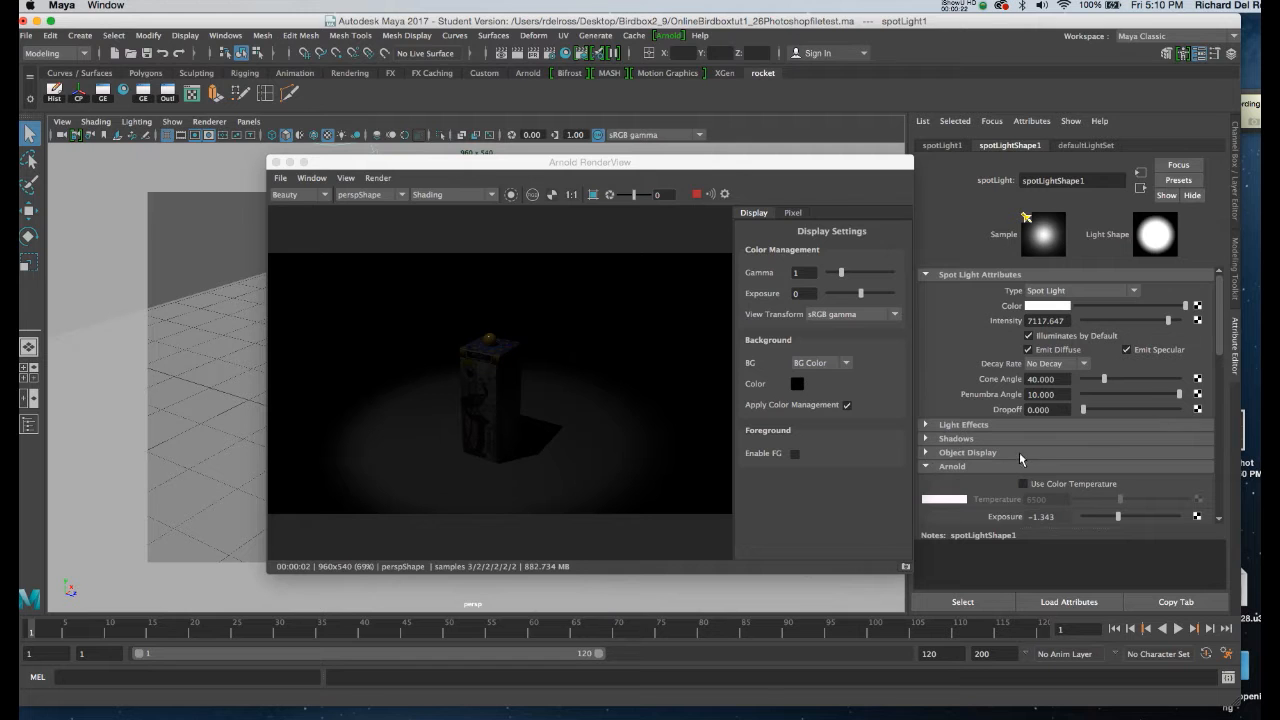
drag(1224, 340, 1219, 372)
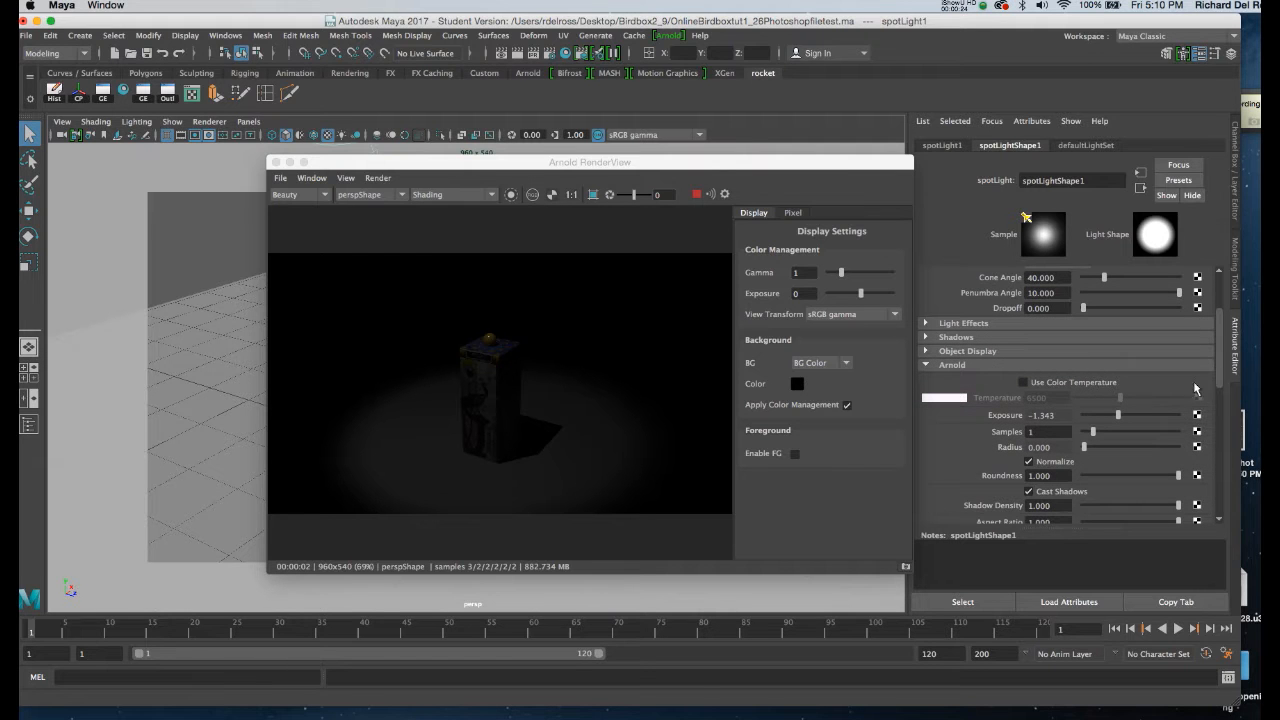
drag(1118, 418, 1157, 420)
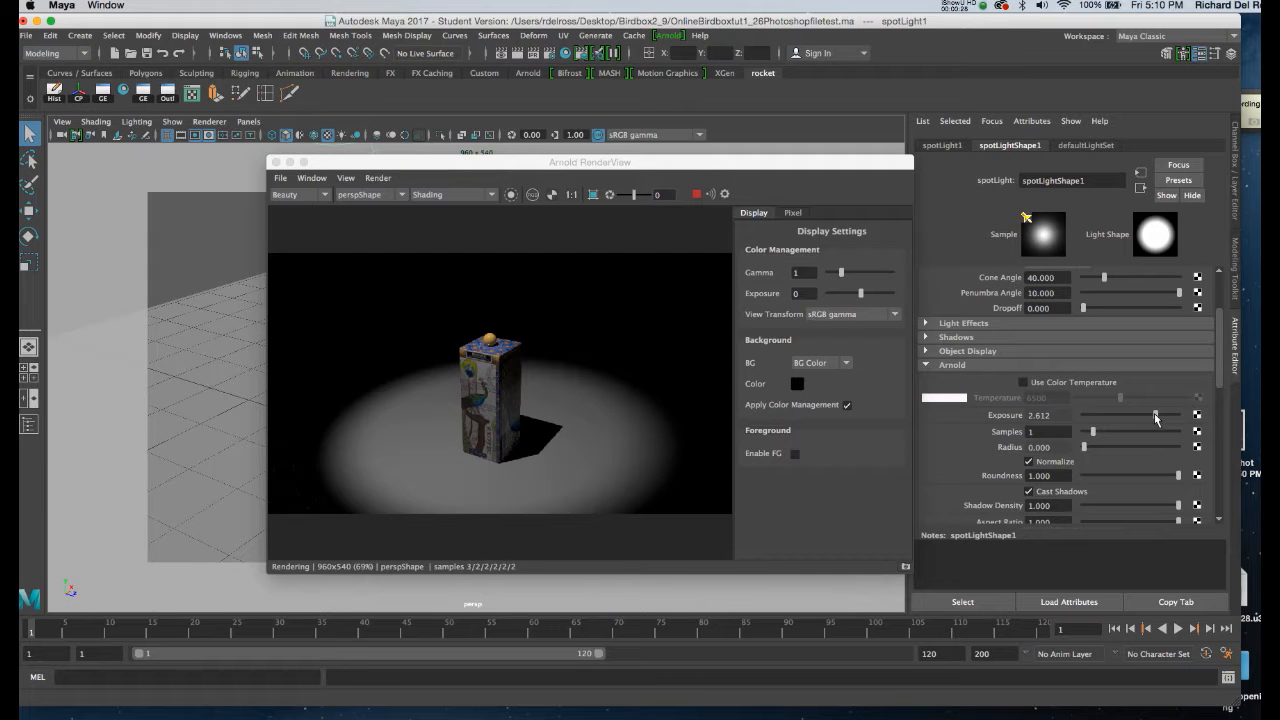
drag(1216, 363, 1150, 320)
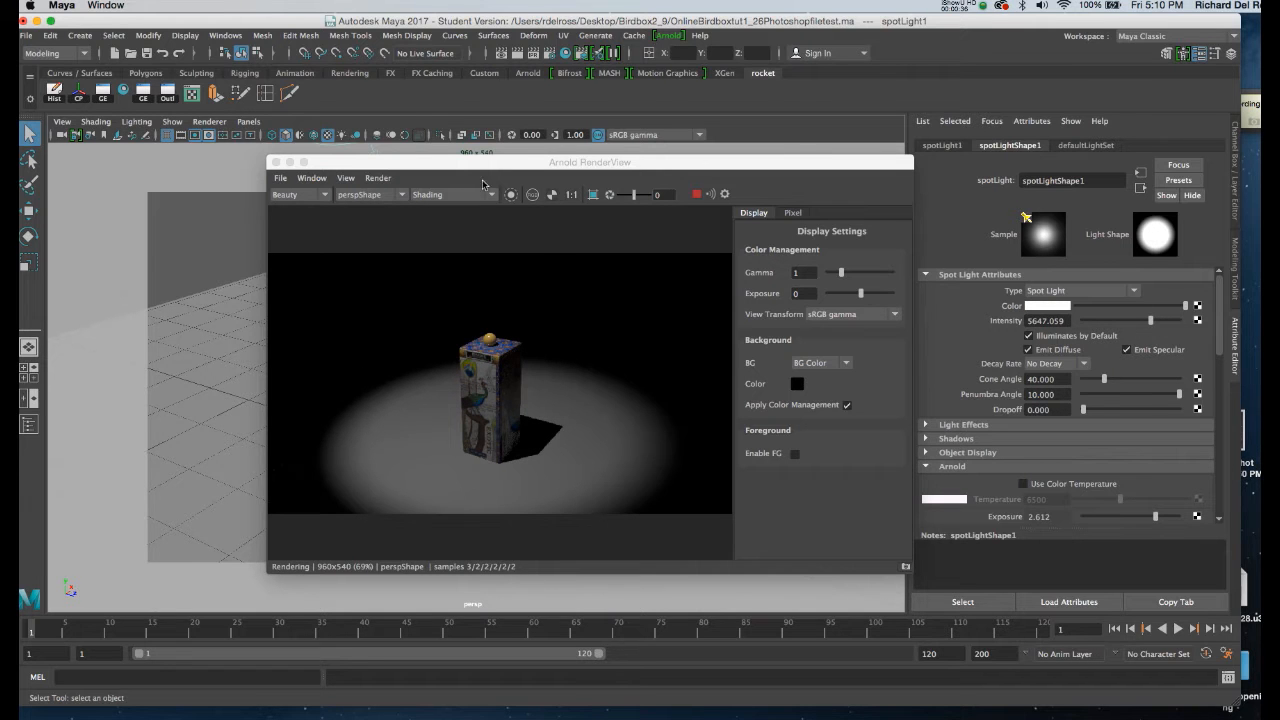
Uncover the perspective view beside the live render and frame the peacock box closer, with its front face towards the camera
drag(483, 170, 747, 149)
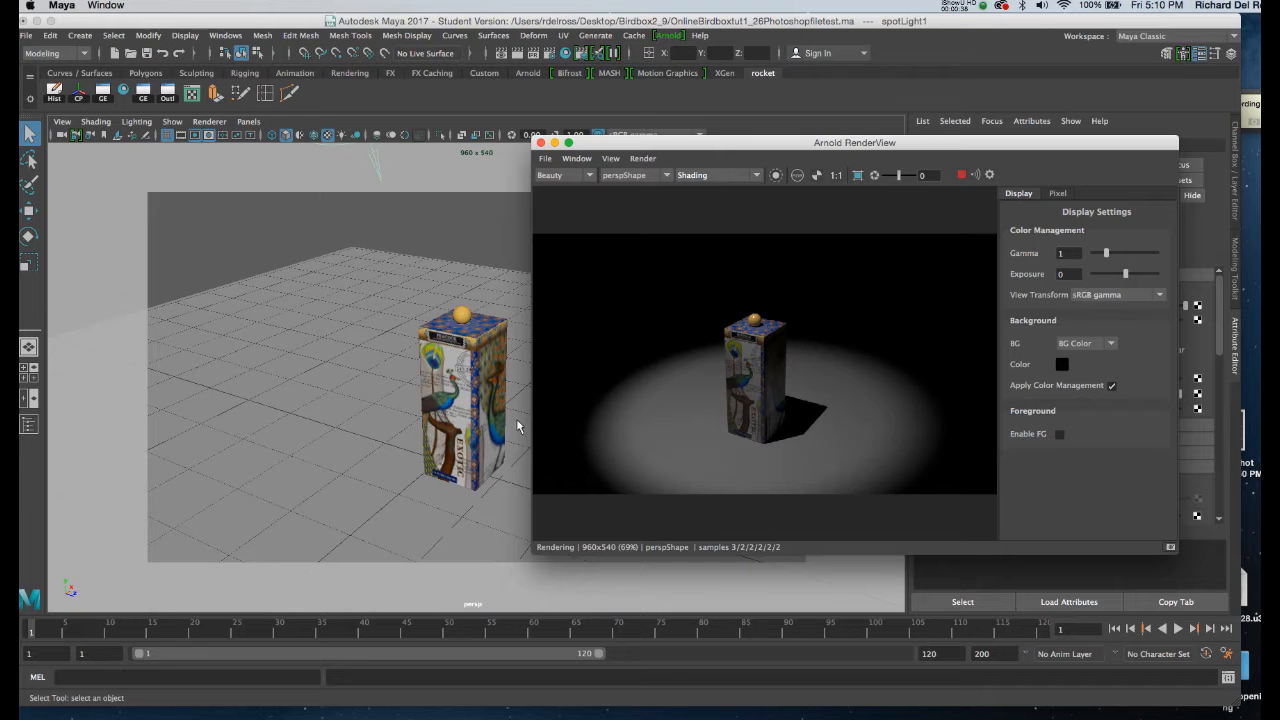
alt+right_drag(426, 324, 466, 448)
alt+drag(456, 408, 491, 428)
alt+middle_drag(491, 428, 474, 402)
alt+drag(474, 402, 488, 403)
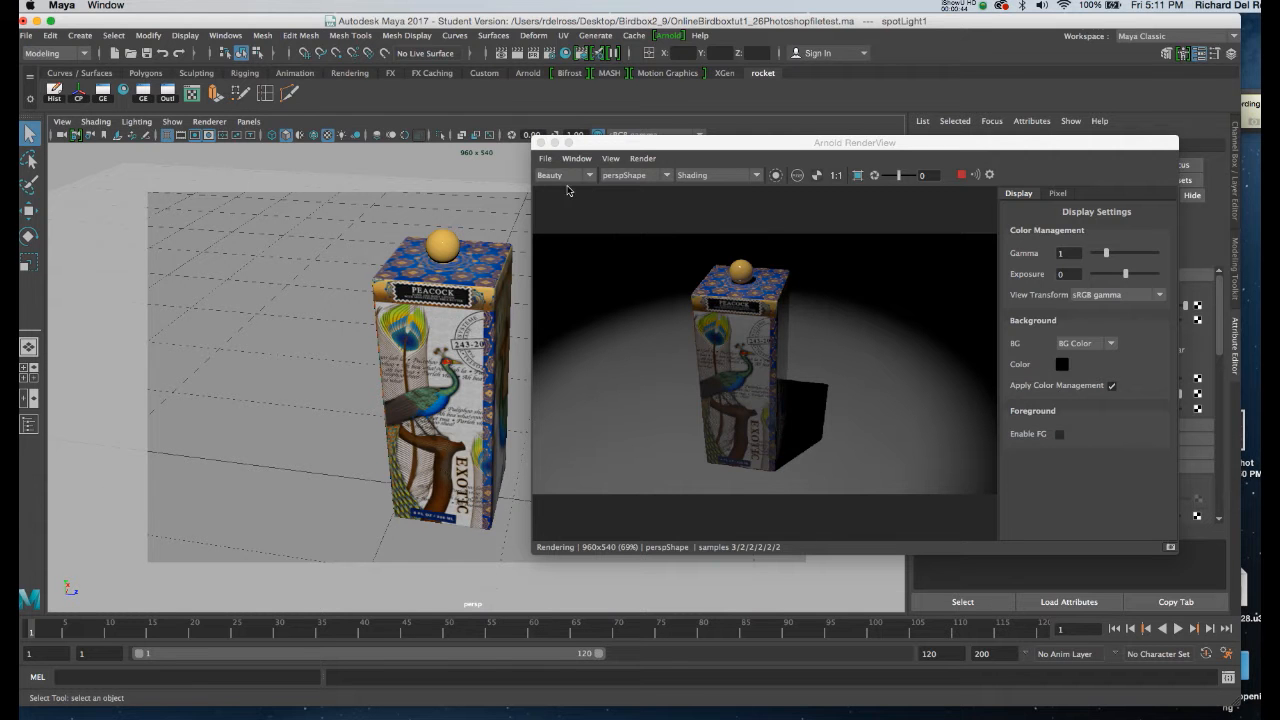
Open the render settings and check the image size and resolution
click(549, 58)
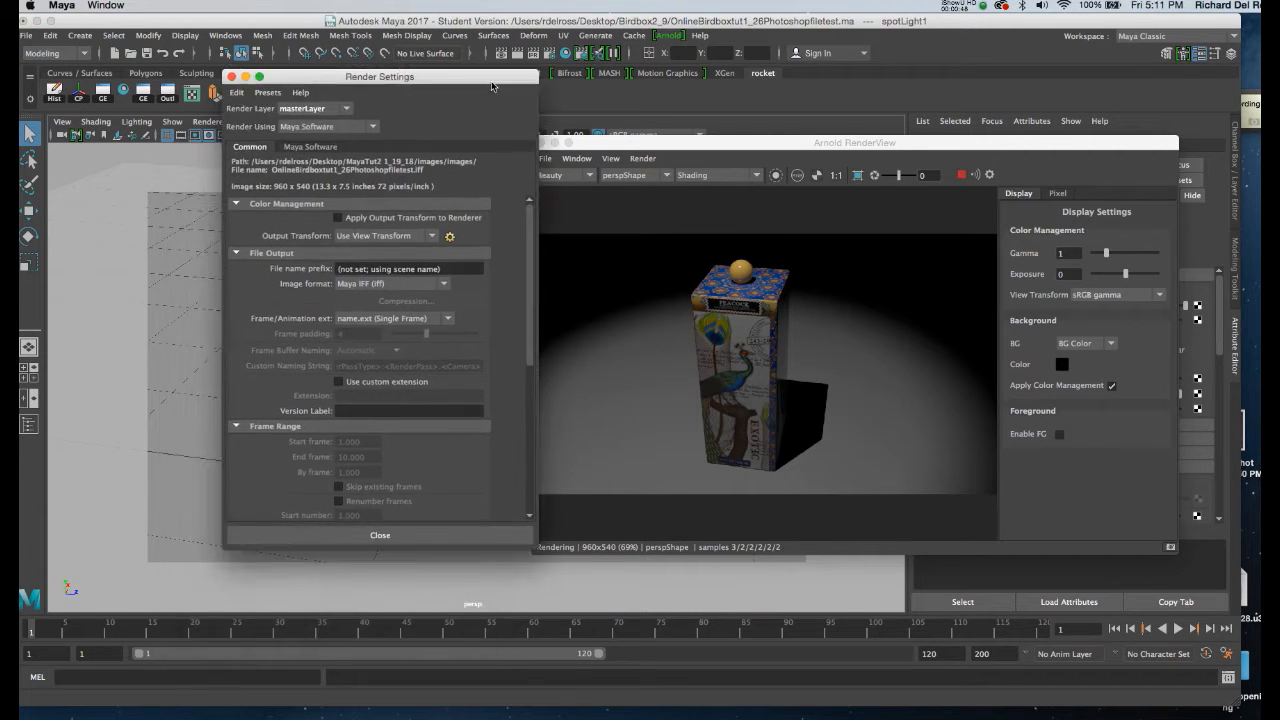
drag(531, 273, 531, 428)
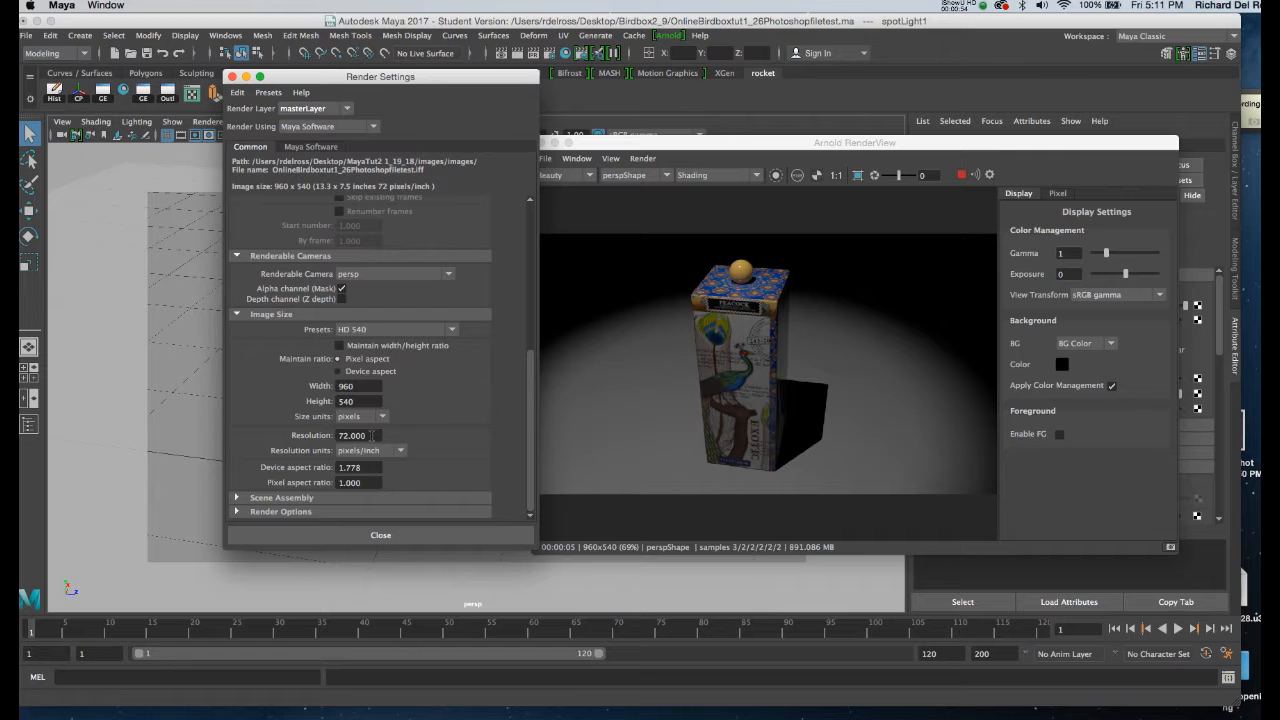
Save the rendered image from the Arnold RenderView to the Desktop as birdbox
click(620, 145)
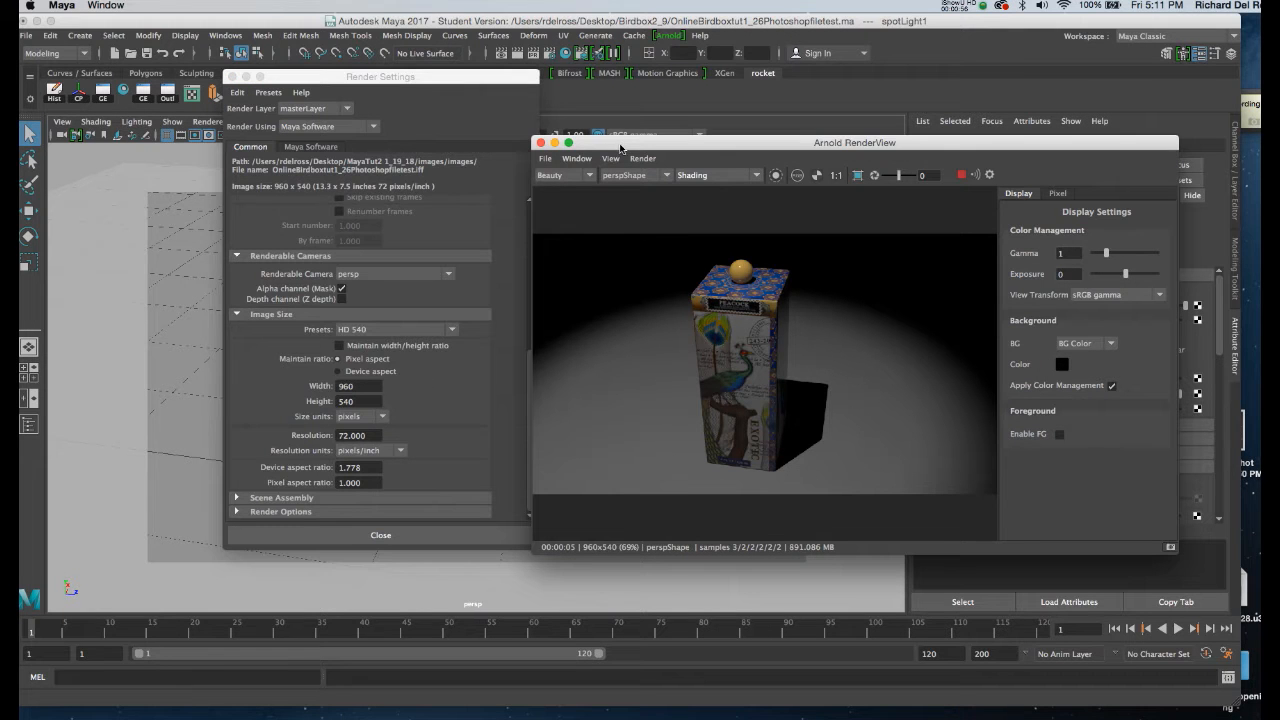
click(545, 159)
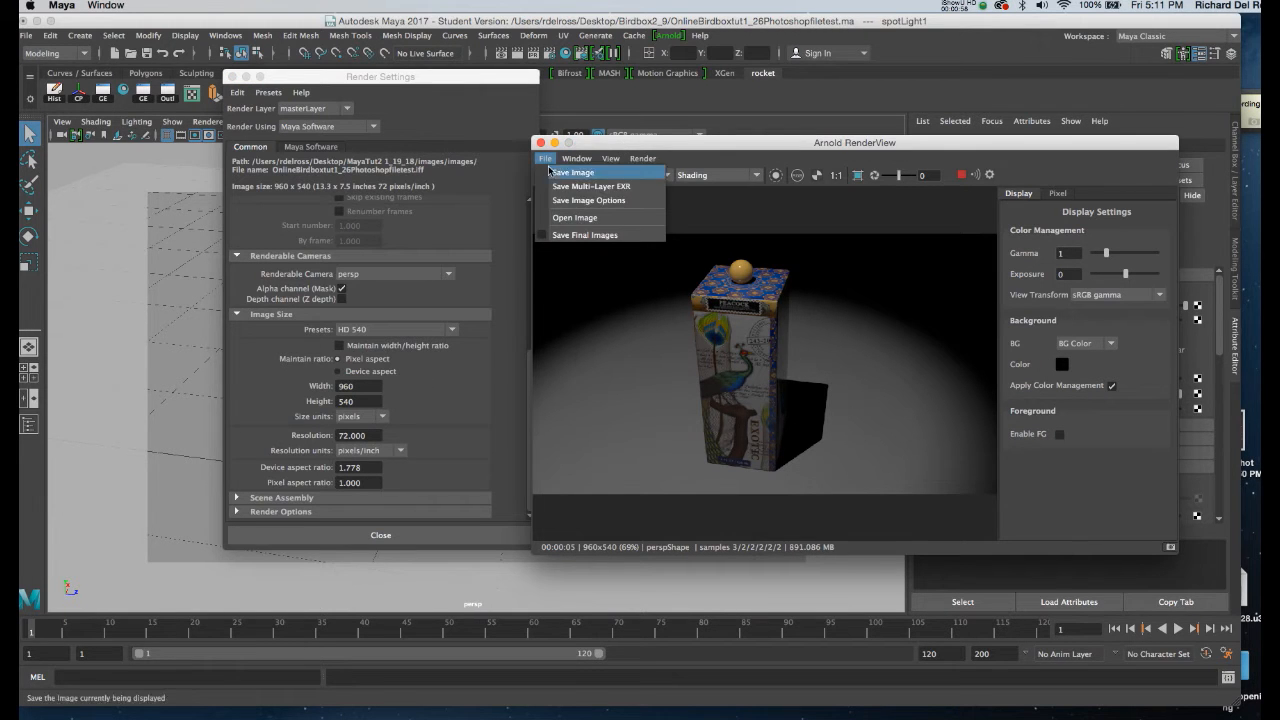
click(558, 173)
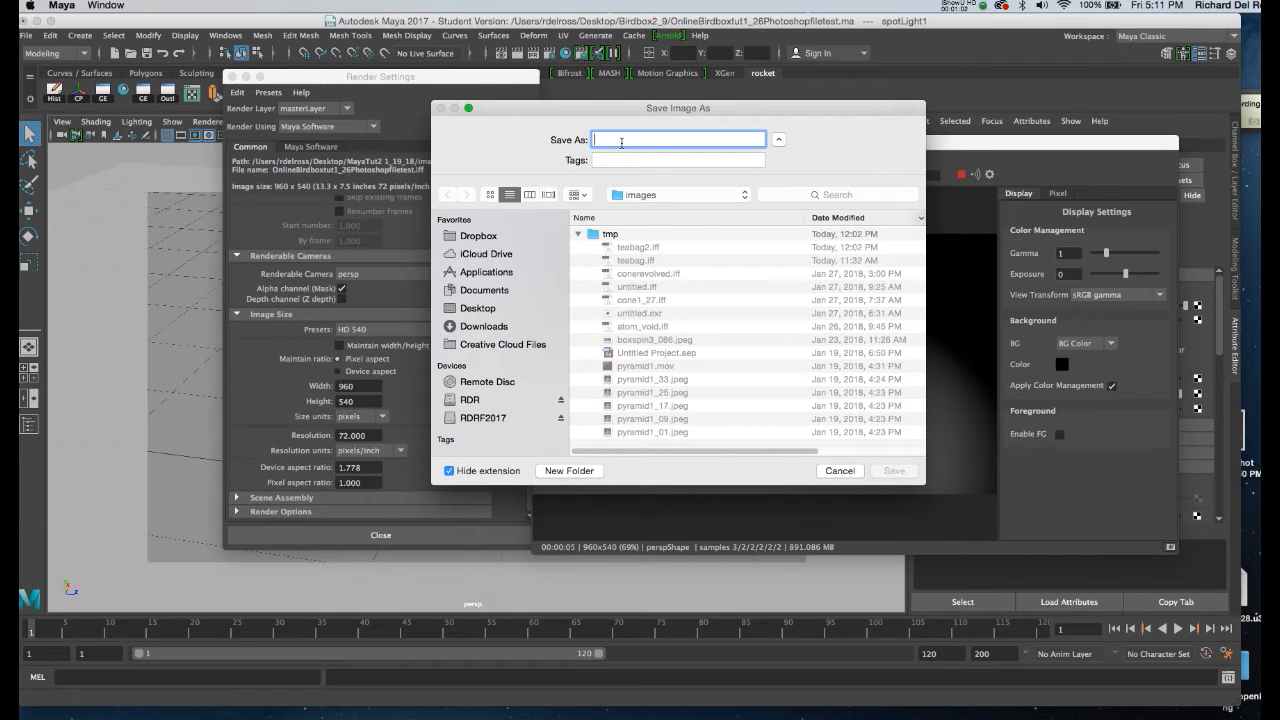
text(birdbox)
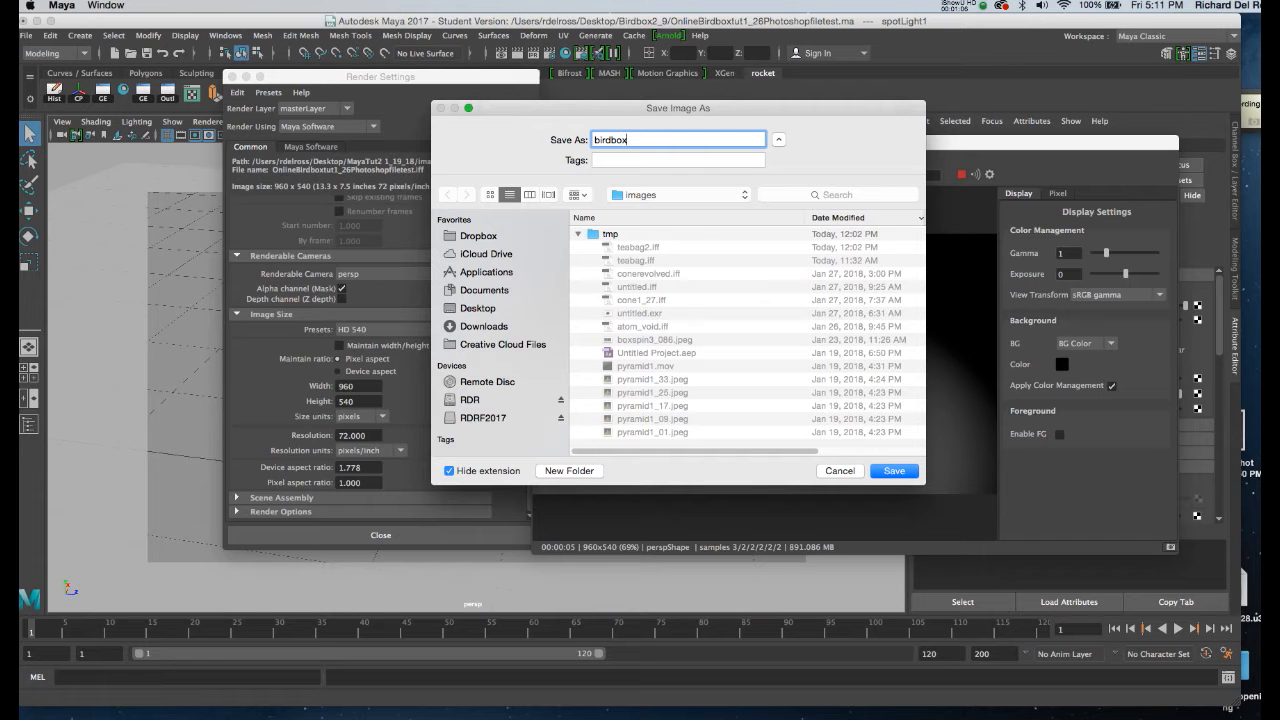
click(483, 310)
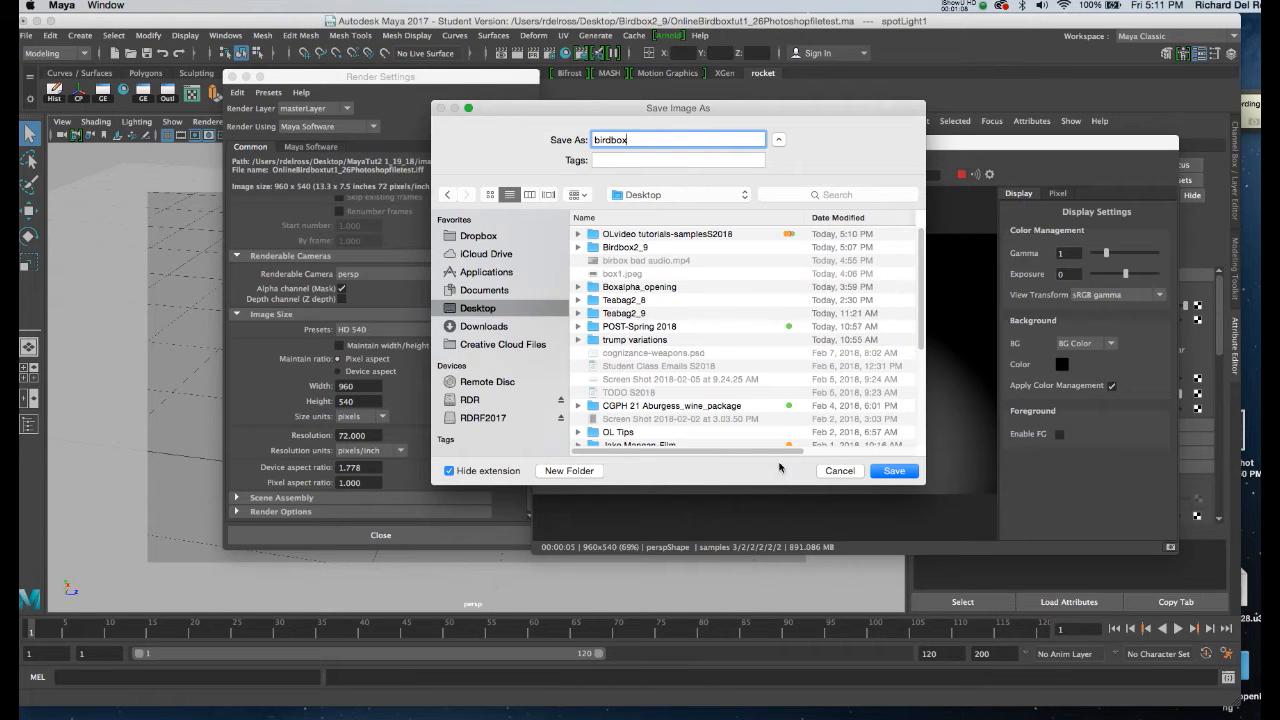
click(895, 474)
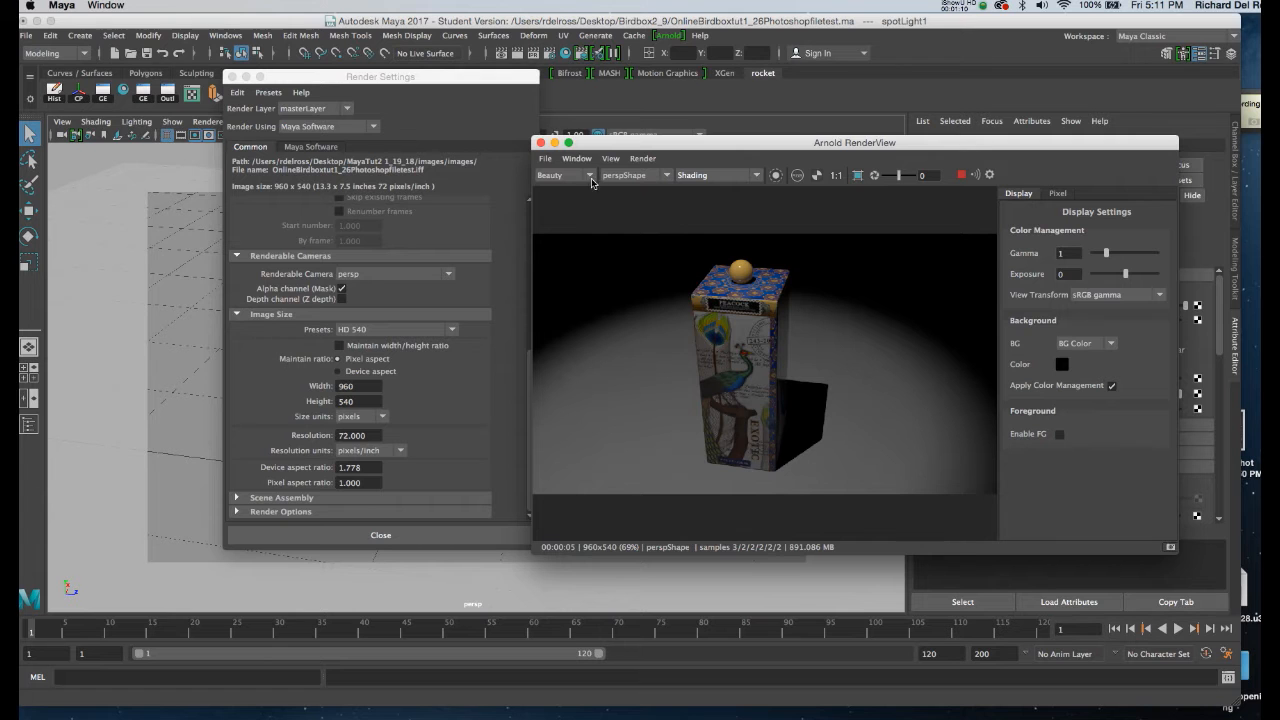
Minimize the main Maya window, switch to Finder and preview the saved birdbox.jpeg on the desktop, clear of the render settings
drag(760, 143, 433, 133)
click(1176, 28)
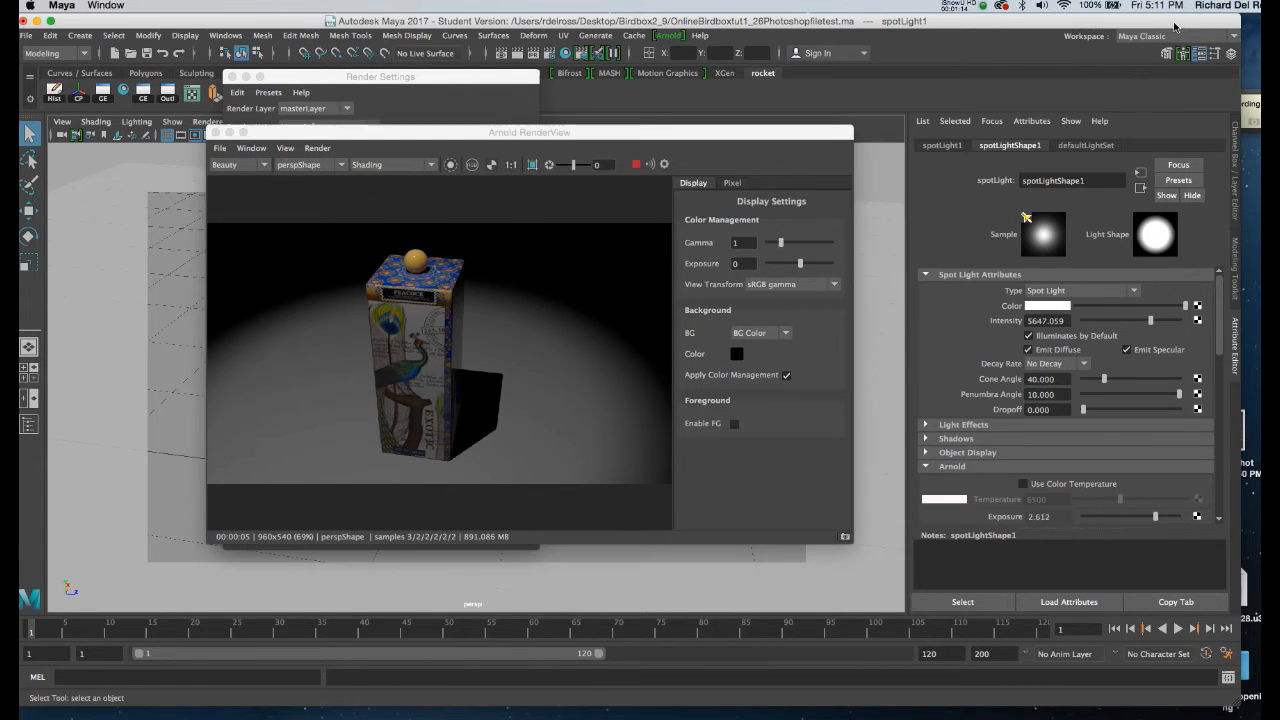
click(36, 20)
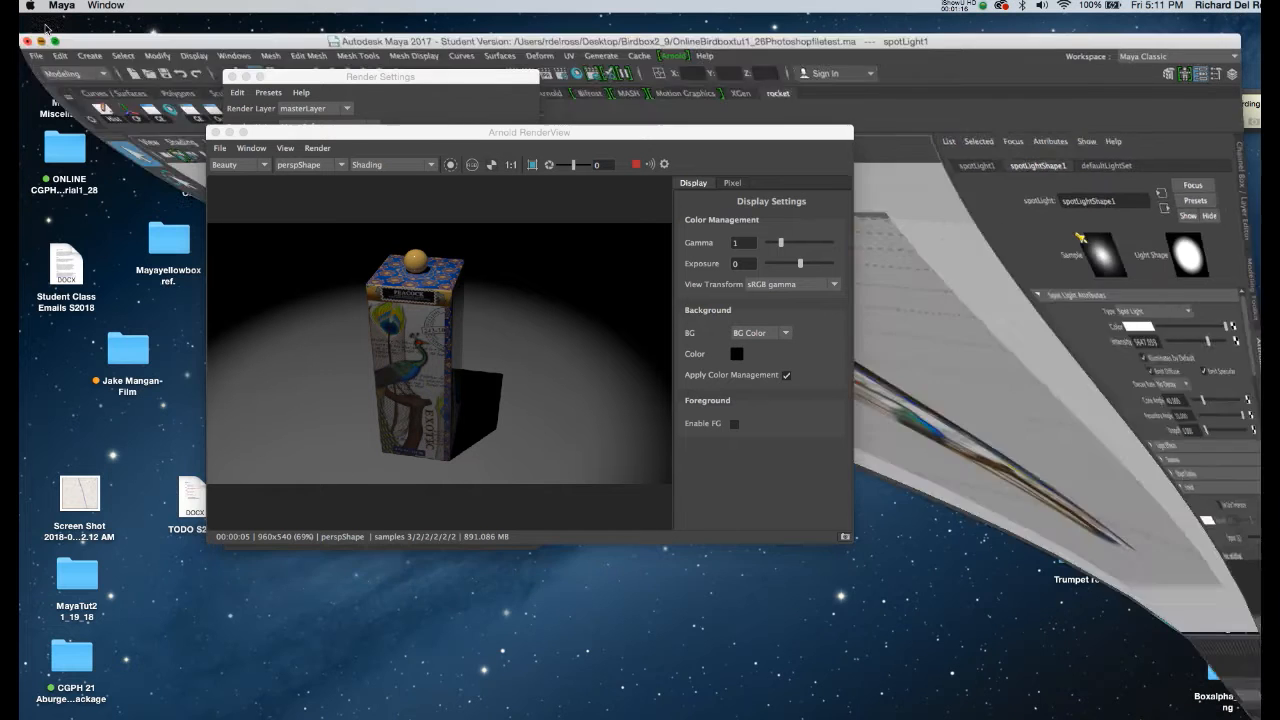
click(1151, 352)
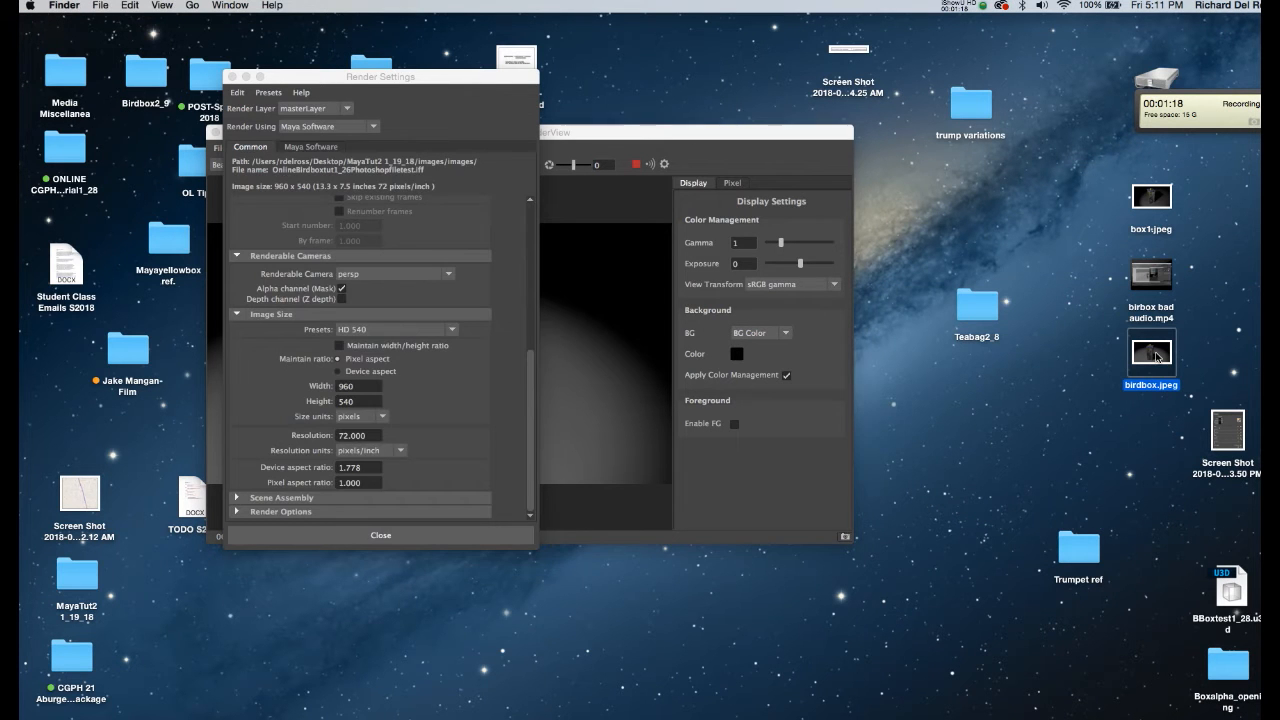
key(space)
drag(709, 158, 972, 178)
drag(510, 77, 324, 131)
drag(994, 172, 812, 147)
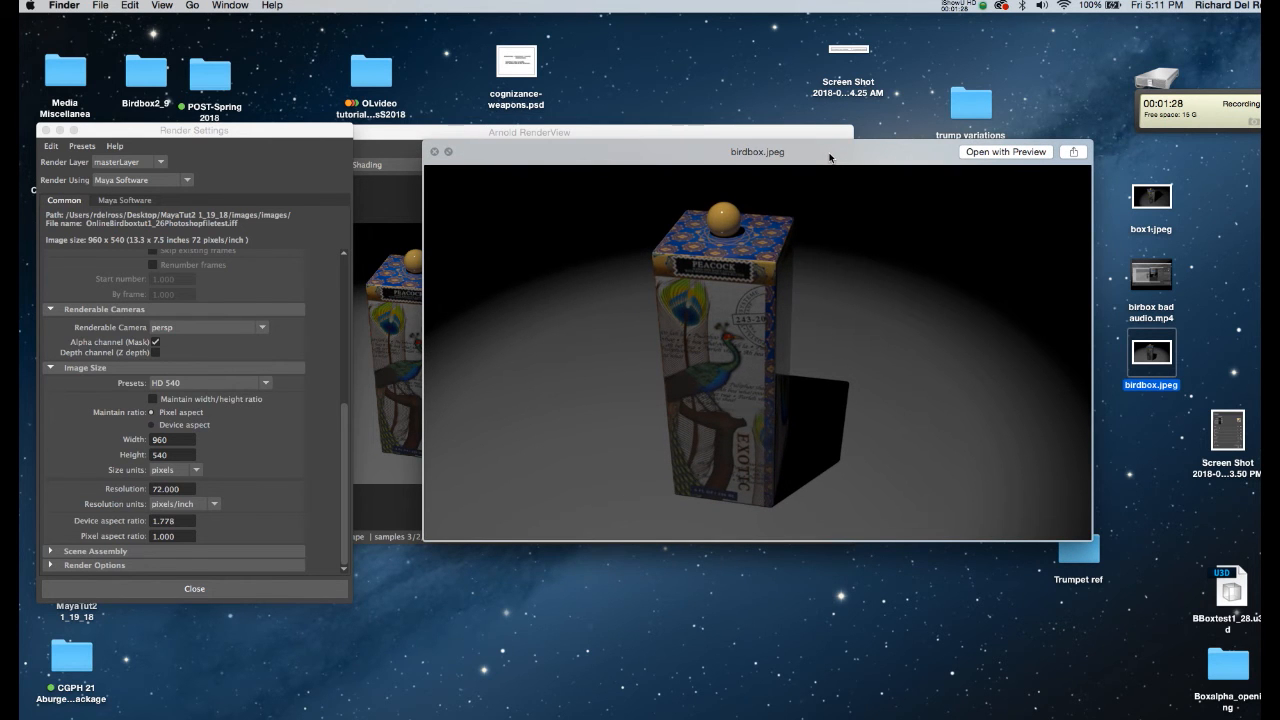
drag(829, 157, 825, 154)
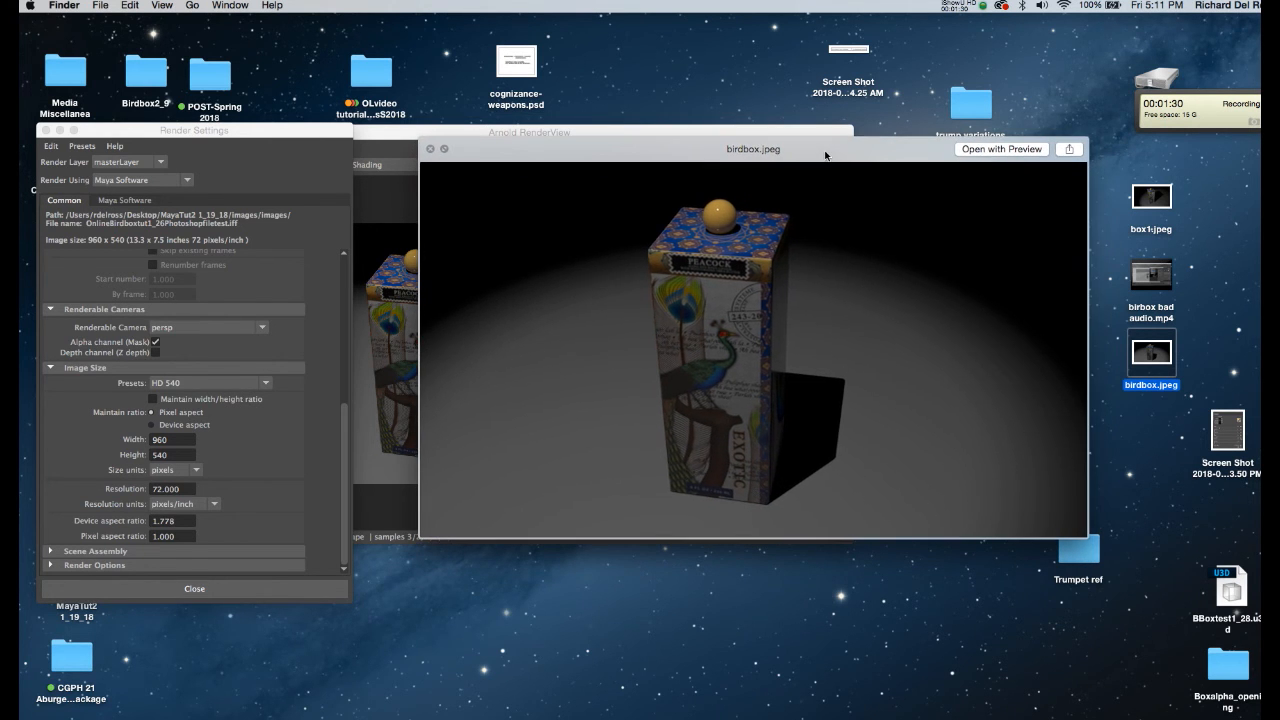